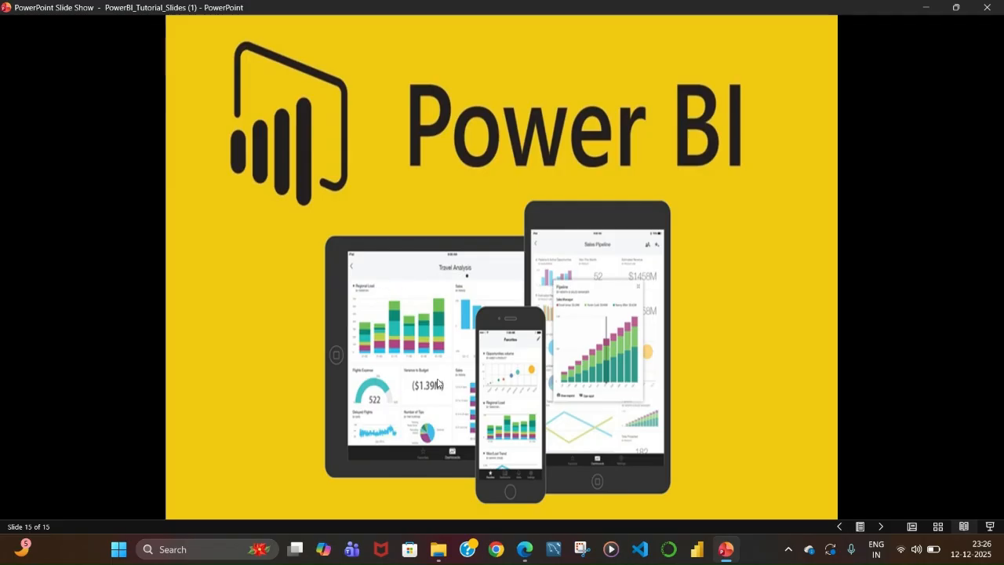
Search Windows for Microsoft Store and open it.
left_click(183, 549)
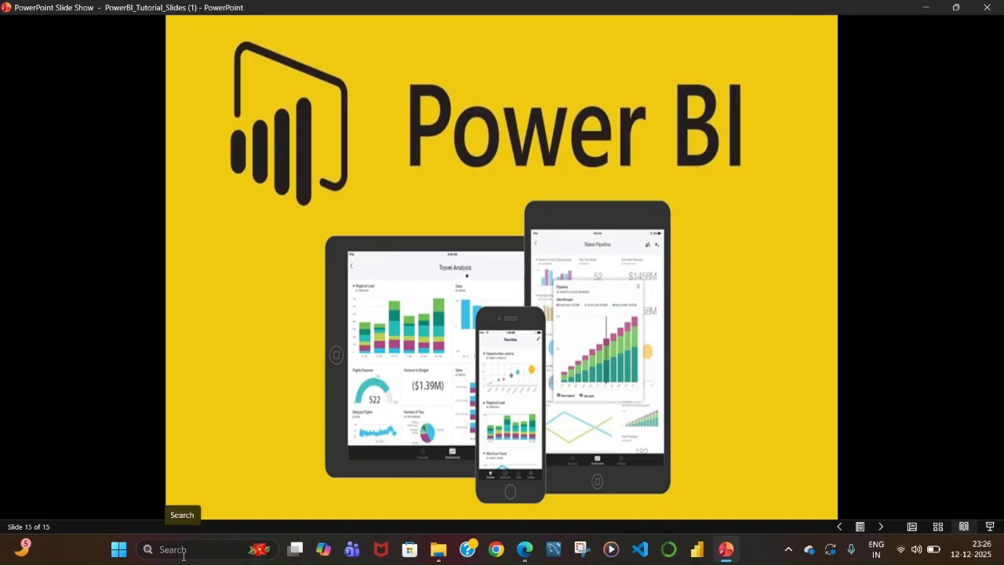
type("micr")
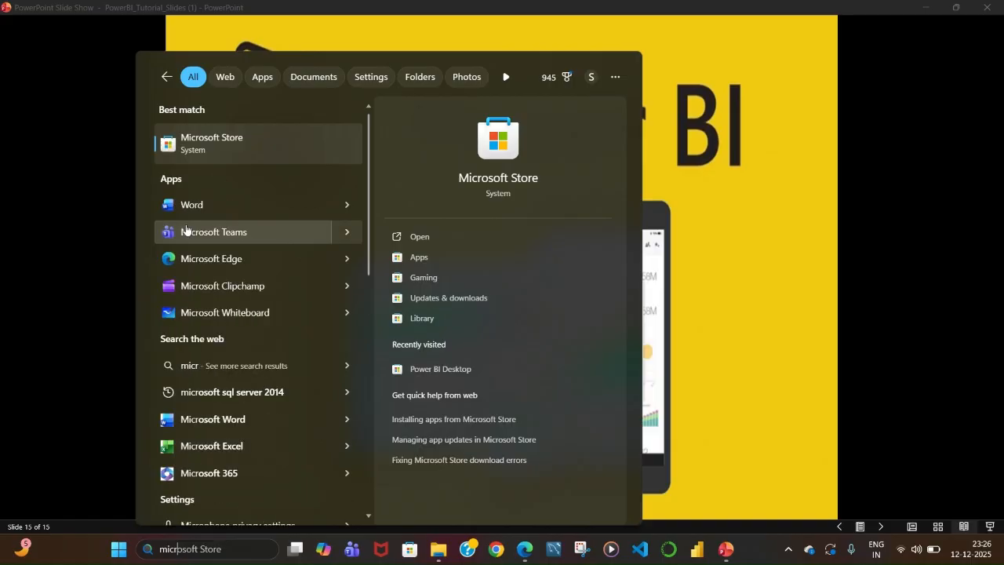
left_click(235, 139)
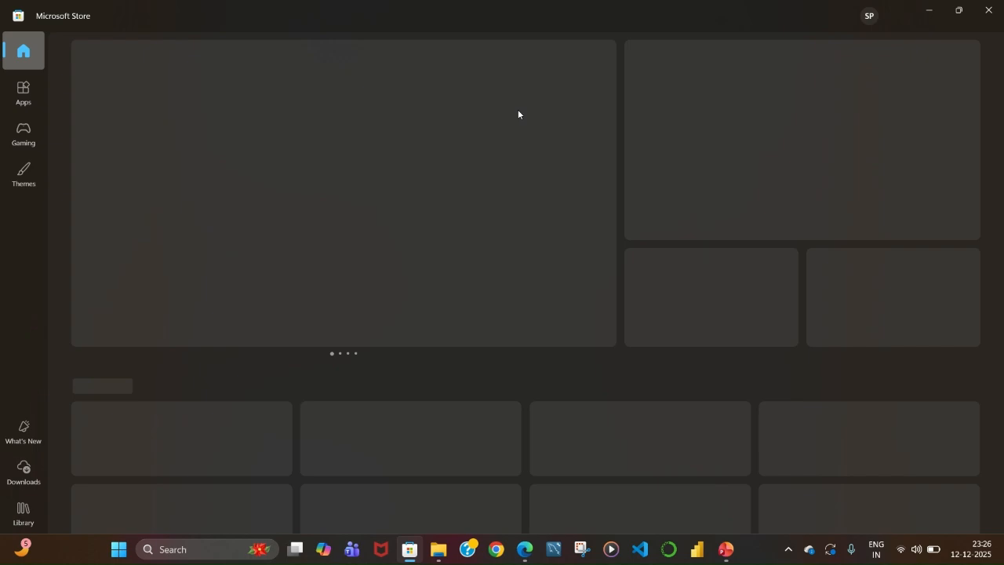
Search the Store for power bi desktop.
left_click(355, 10)
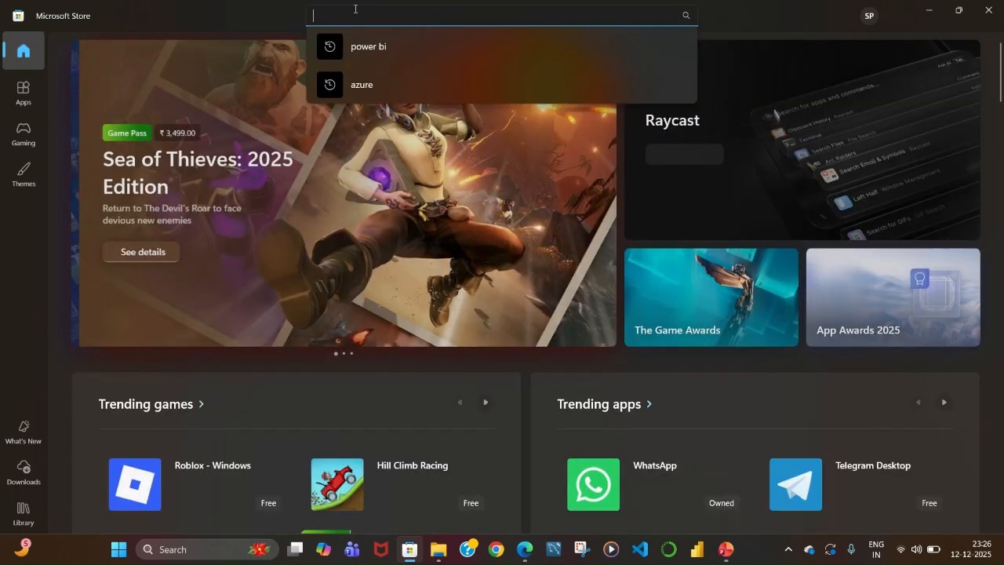
type("poer")
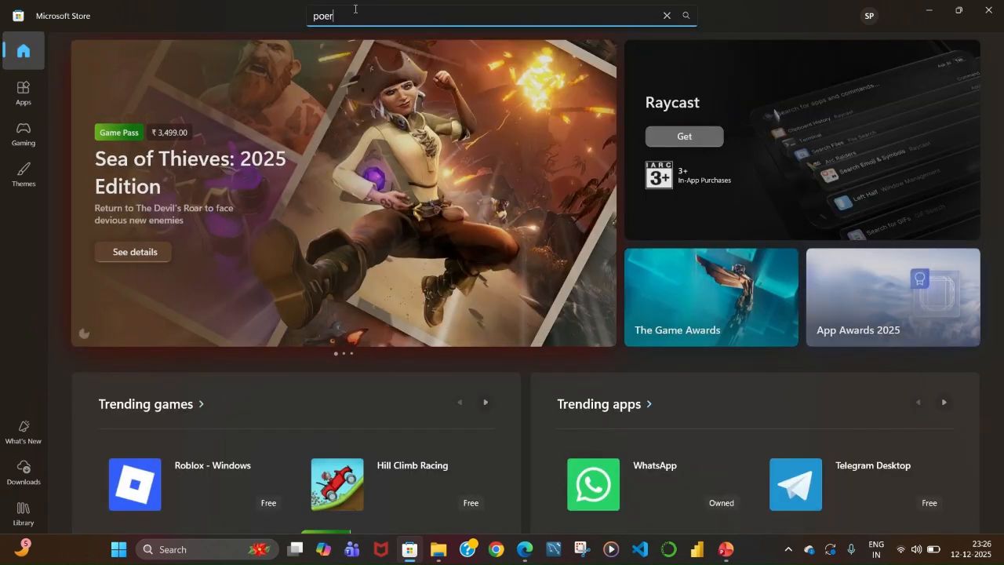
key("BackSpace")
key("BackSpace")
type("werb")
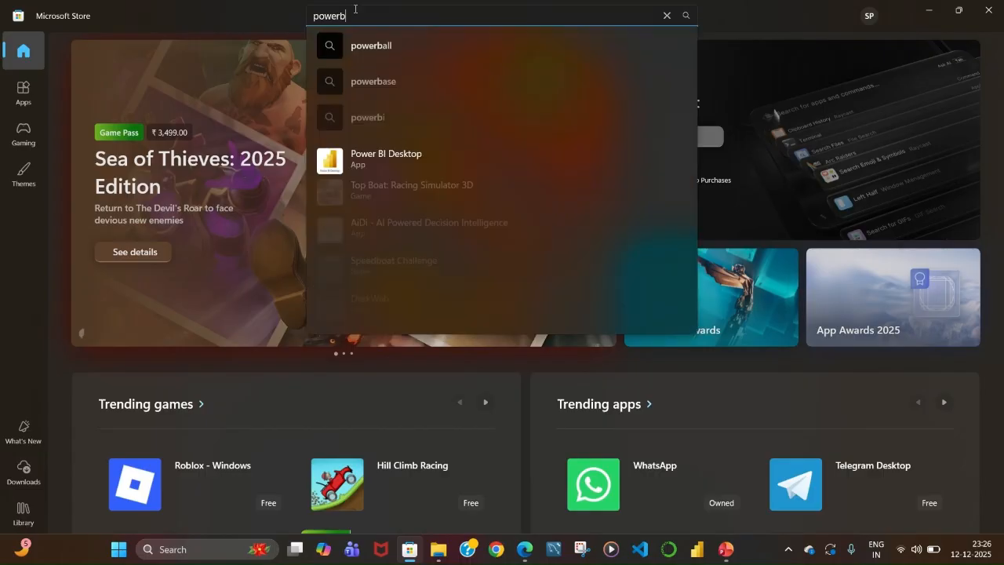
key("BackSpace")
type("bi")
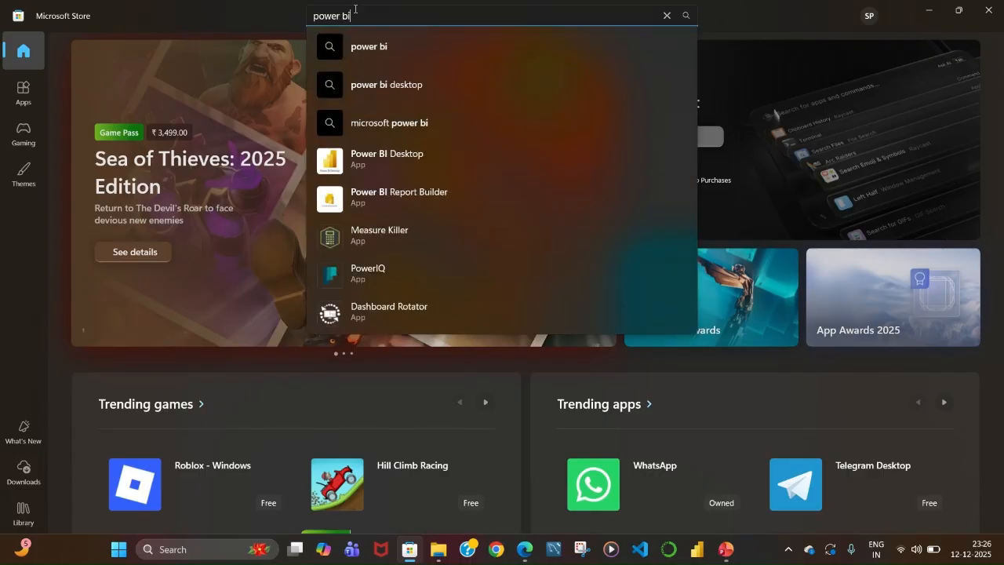
left_click(403, 93)
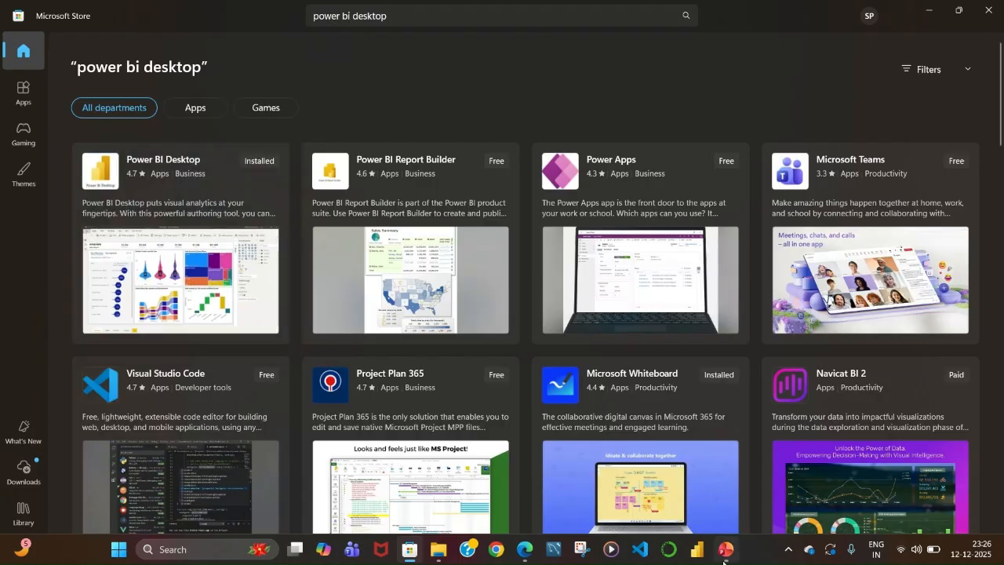
Launch Power BI Desktop, look over the recent files list, and start a blank report.
left_click(699, 558)
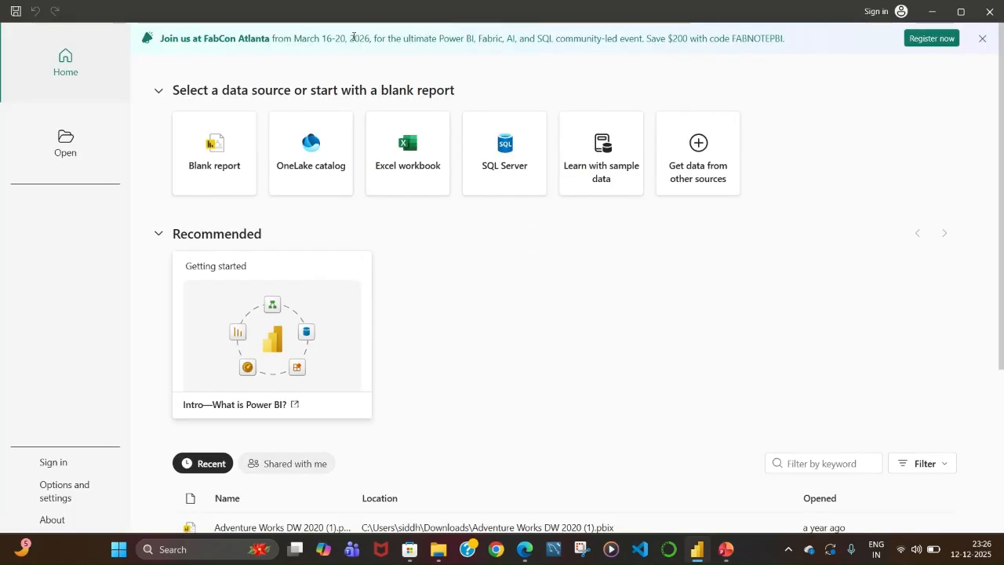
scroll(585, 336, "down", 2)
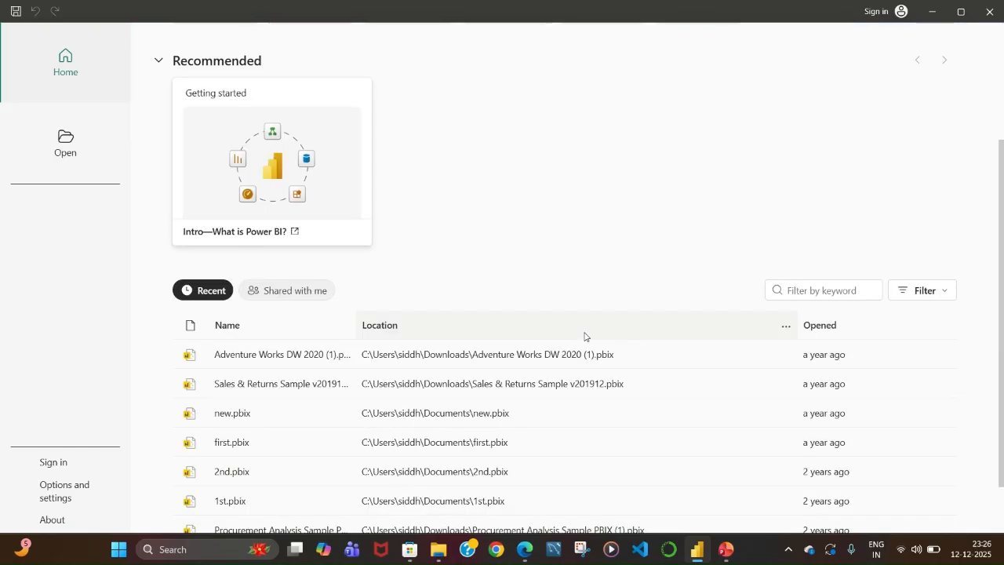
scroll(584, 336, "up", 2)
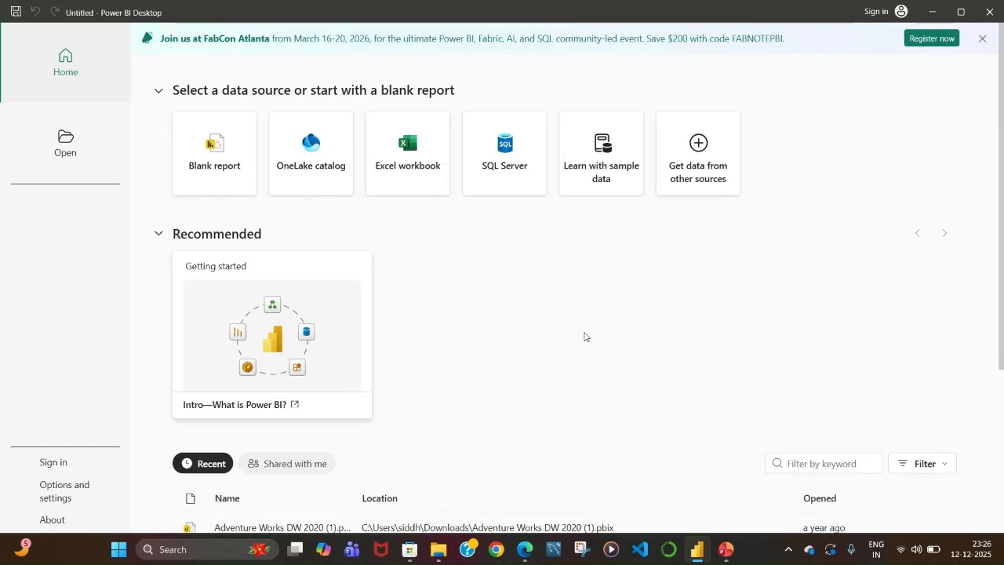
left_click(232, 179)
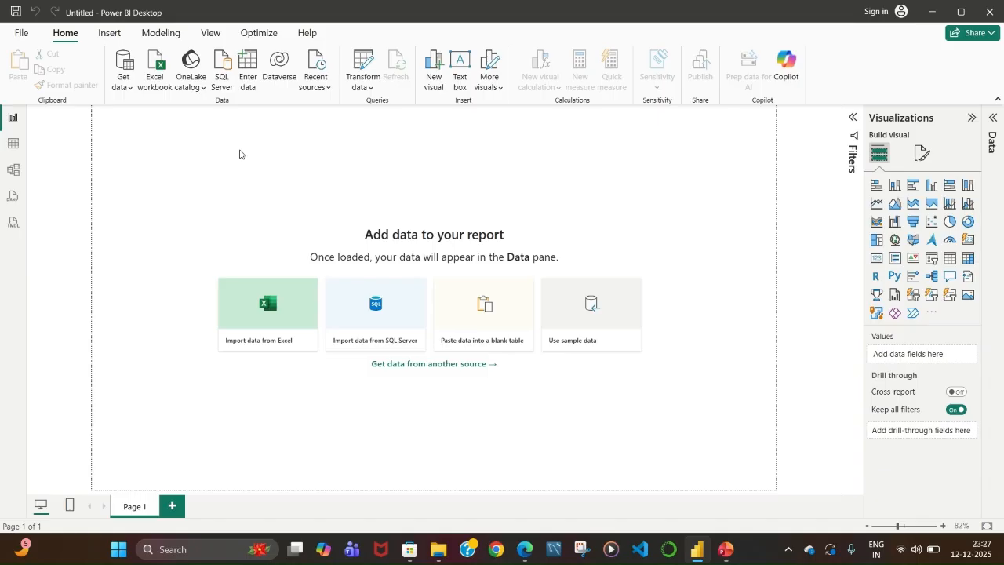
Browse the File backstage and the Get data list of common data sources without choosing one.
left_click(23, 32)
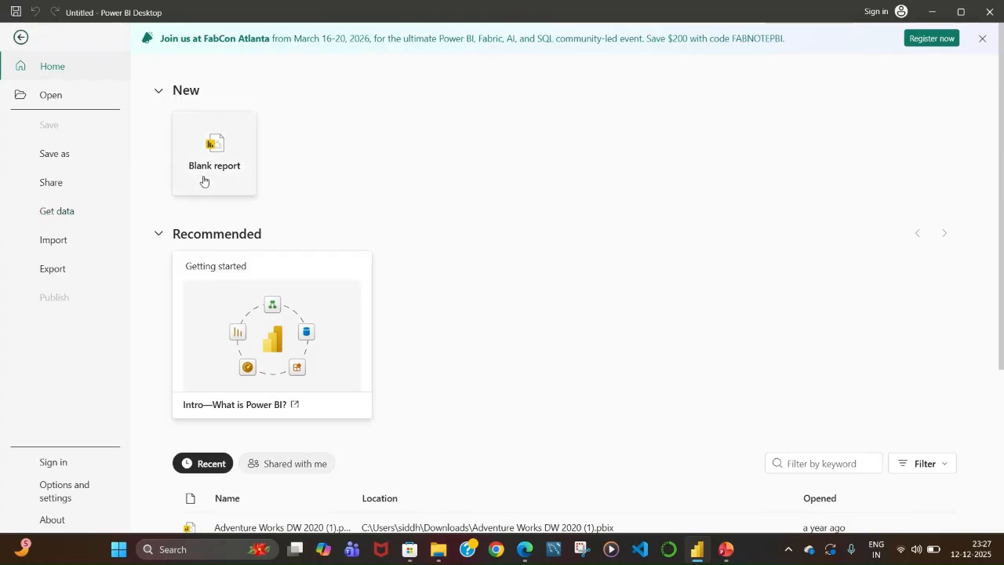
left_click(19, 37)
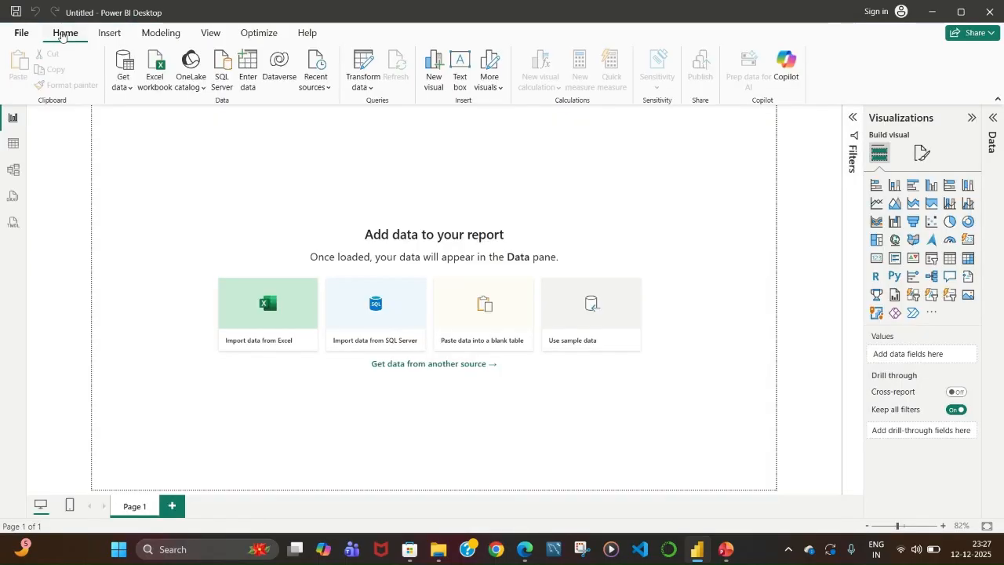
left_click(130, 87)
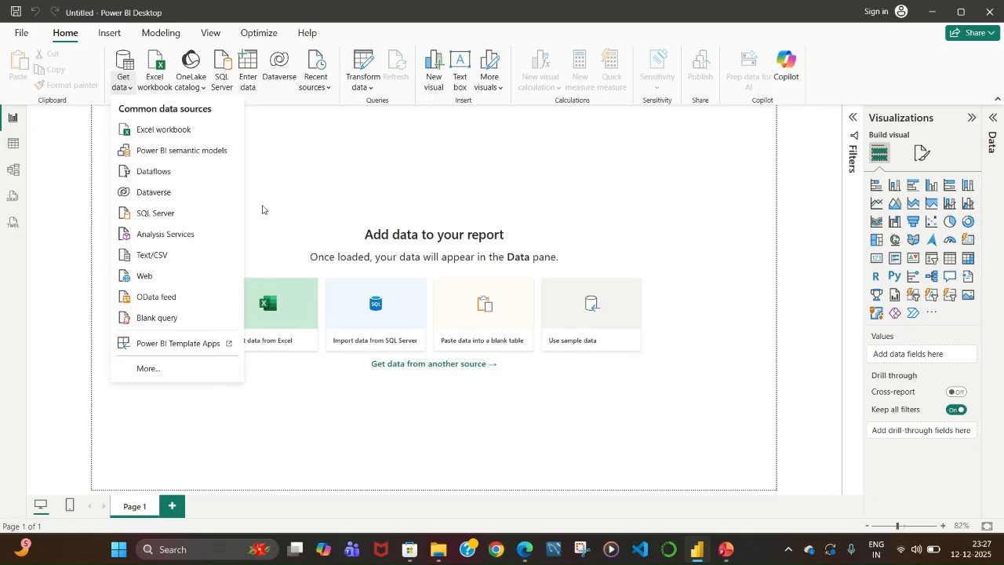
left_click(227, 164)
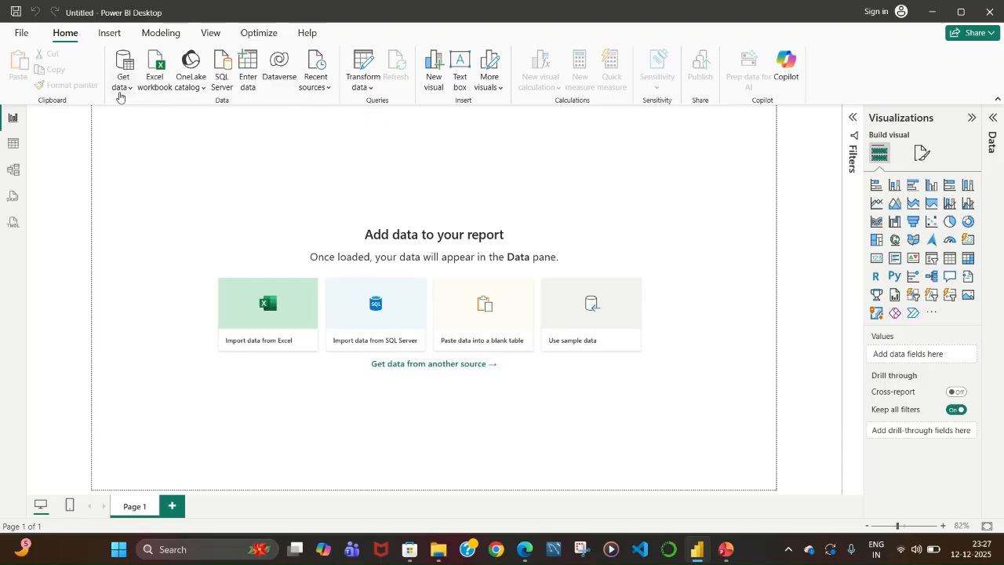
Browse the Insert, Modeling, View, Optimize and Help ribbon tabs, returning to Home.
left_click(108, 33)
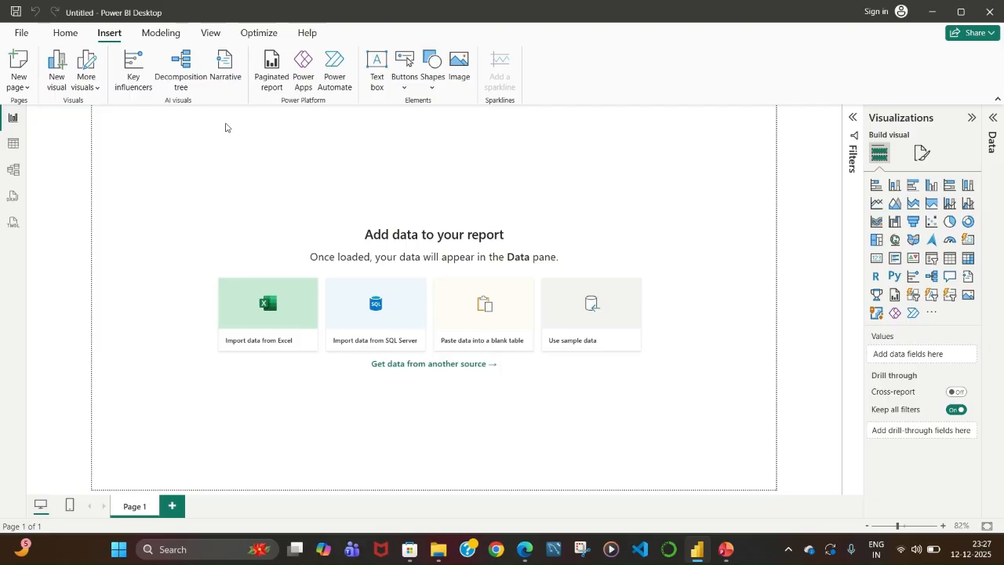
left_click(159, 32)
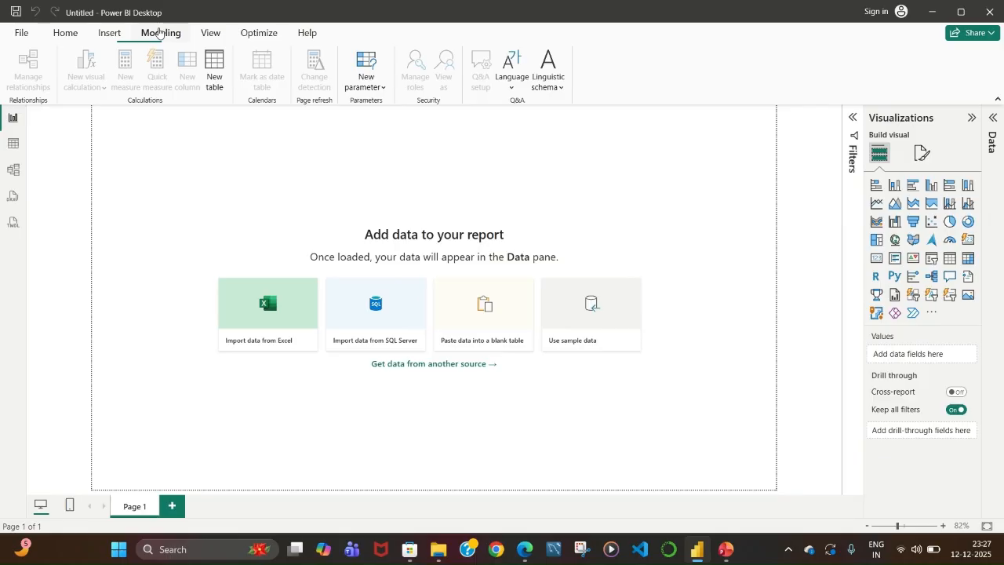
left_click(206, 32)
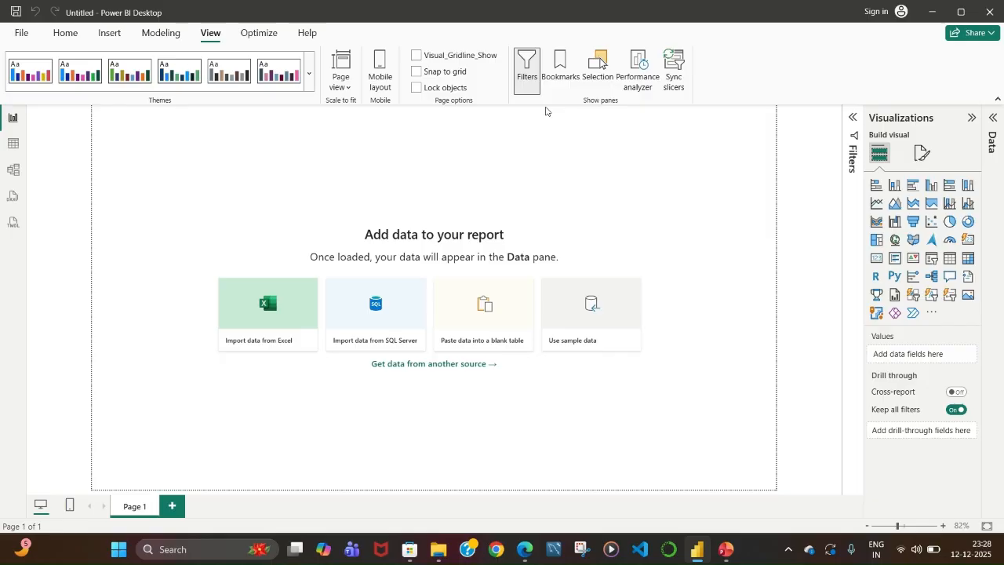
left_click(259, 35)
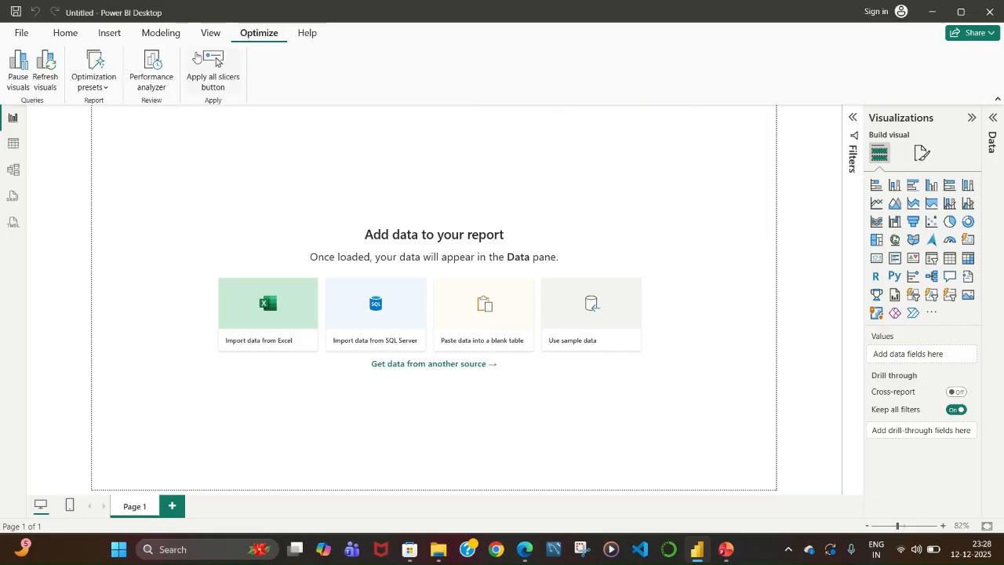
left_click(307, 35)
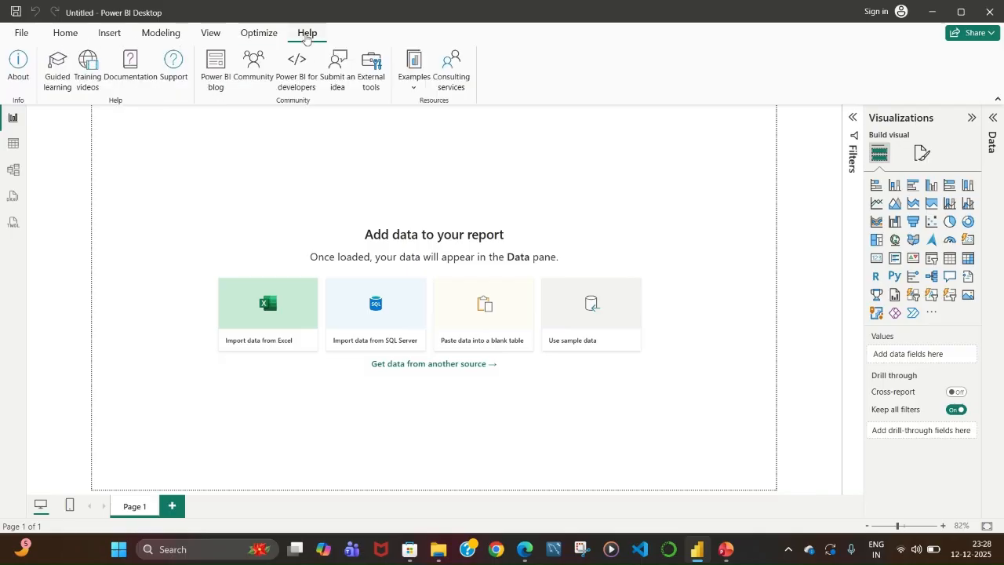
left_click(66, 37)
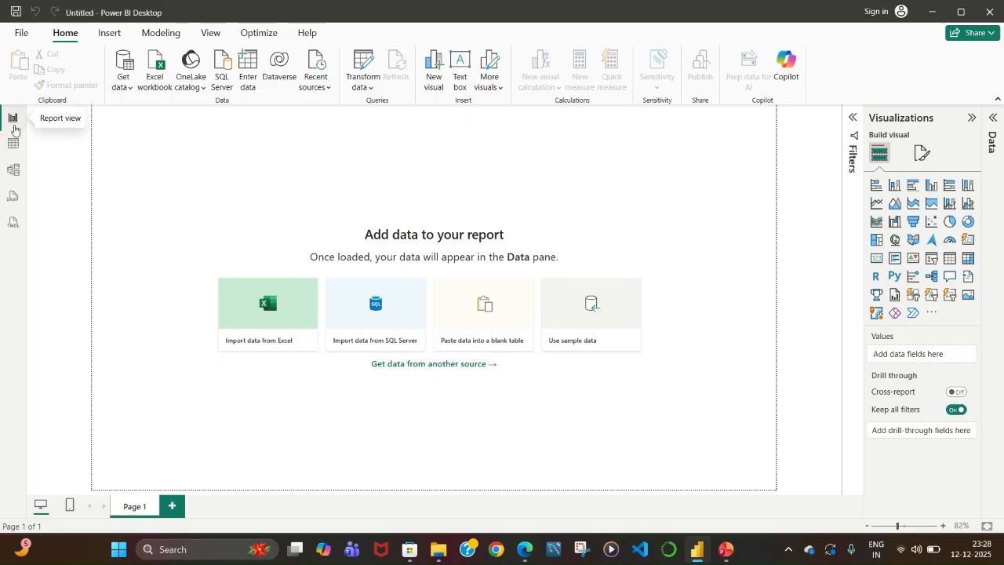
Visit the Table, Model, TMDL and DAX query views, dismissing each introduction dialog.
left_click(14, 143)
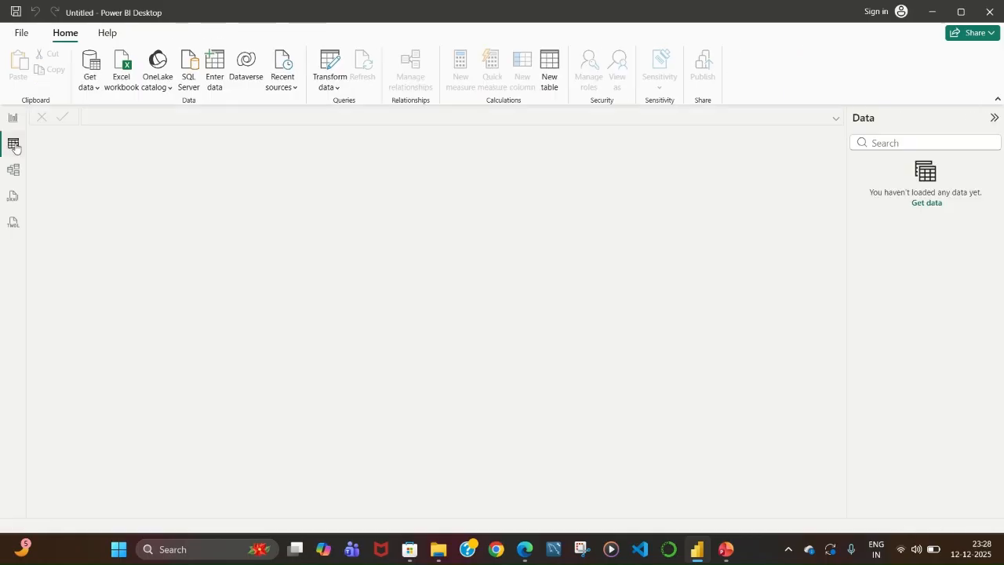
left_click(14, 169)
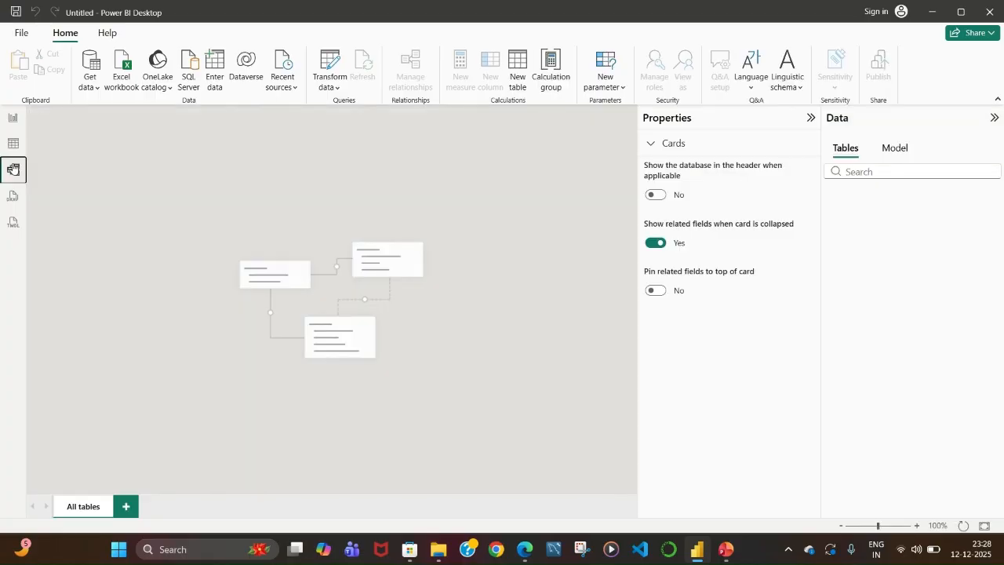
left_click(13, 226)
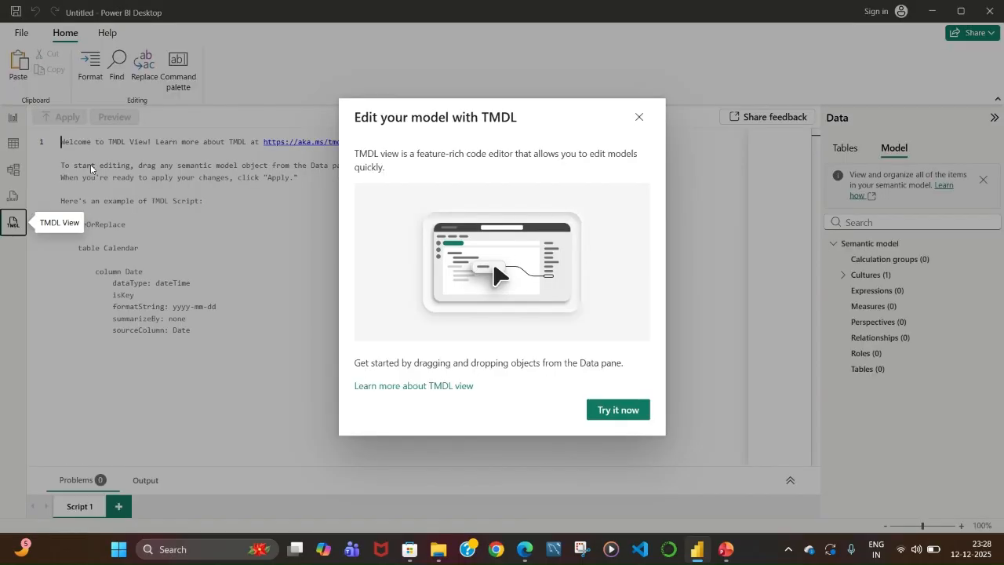
left_click(640, 118)
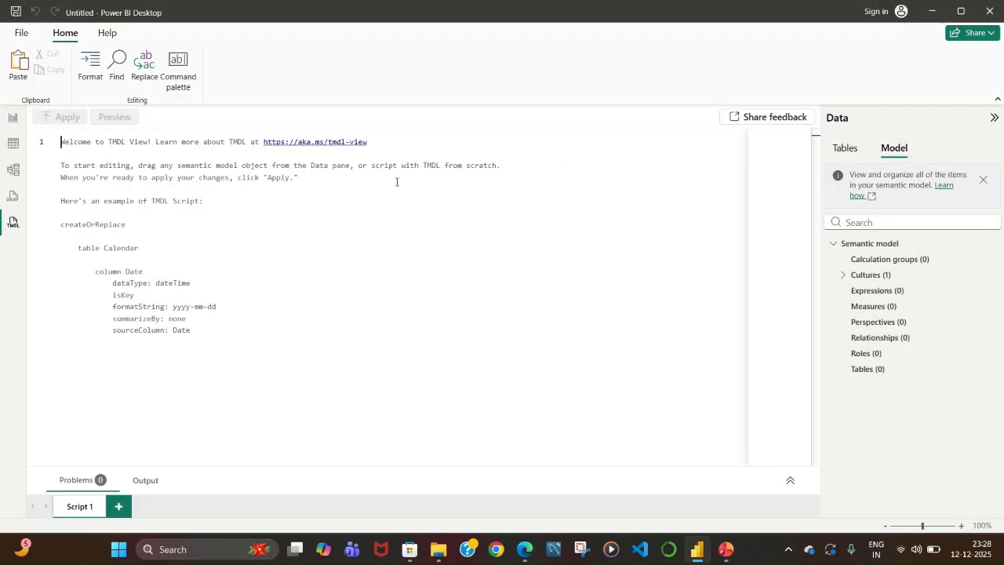
left_click(11, 196)
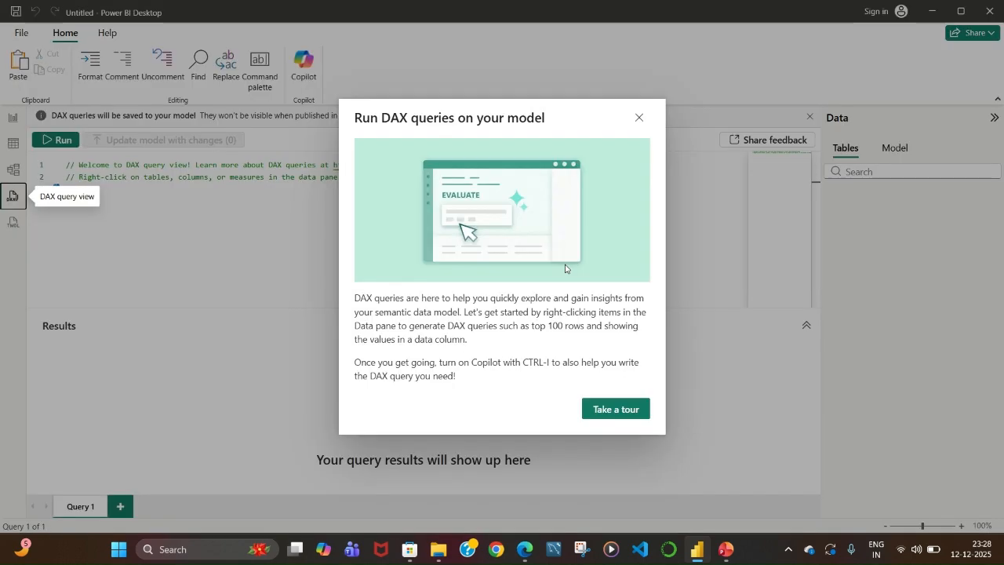
left_click(641, 119)
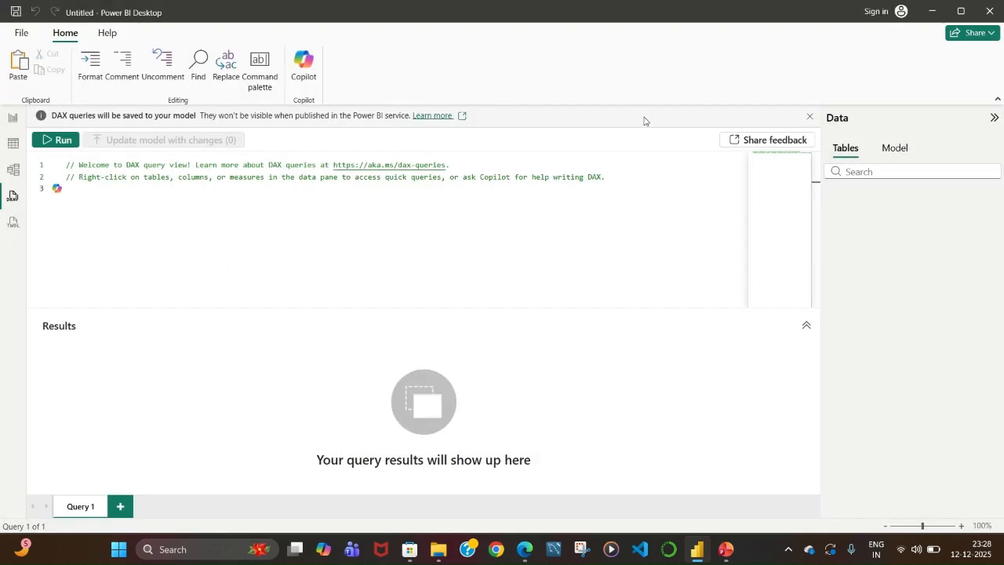
Switch through Report, Table and Model views and return to Report view.
left_click(14, 120)
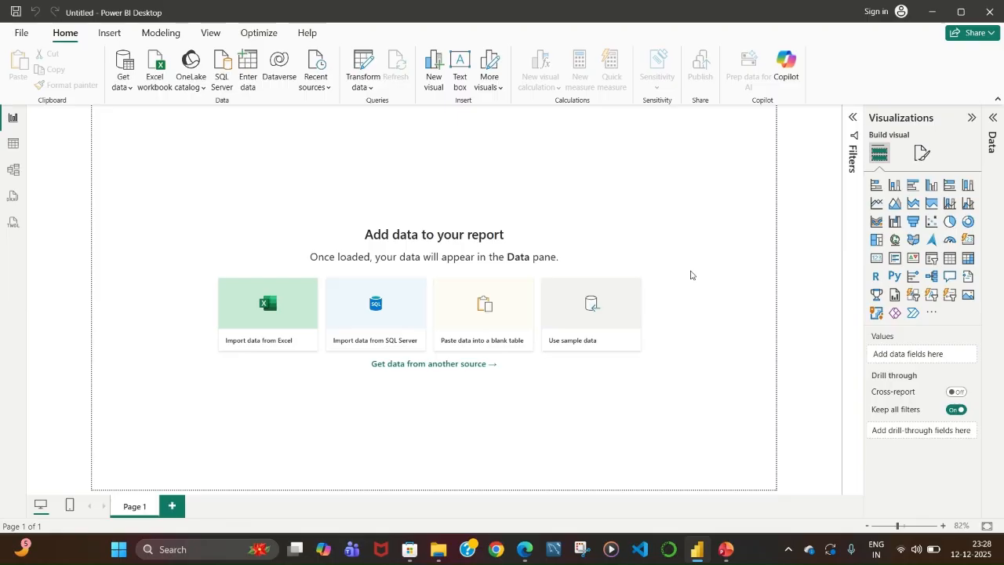
left_click(13, 143)
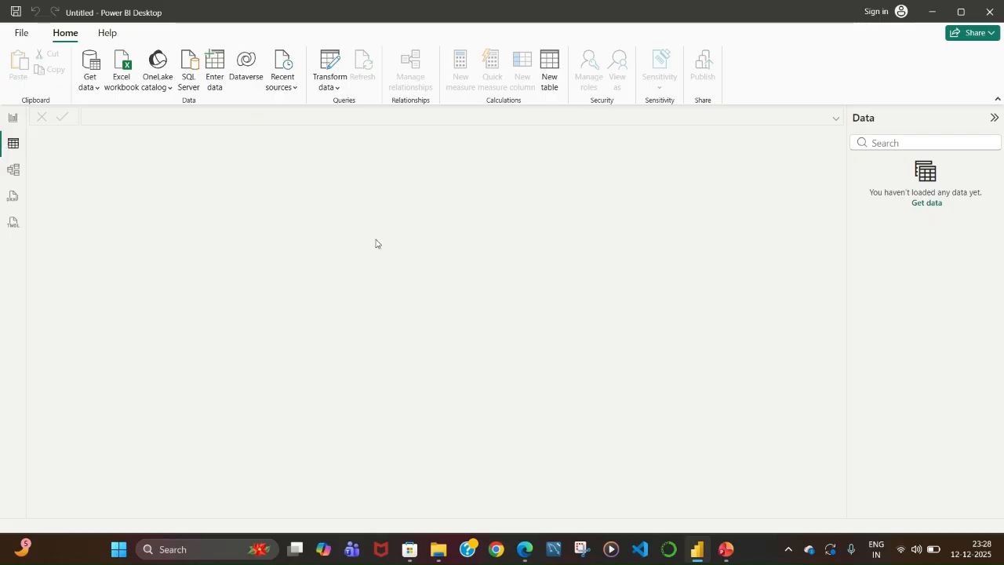
left_click(5, 173)
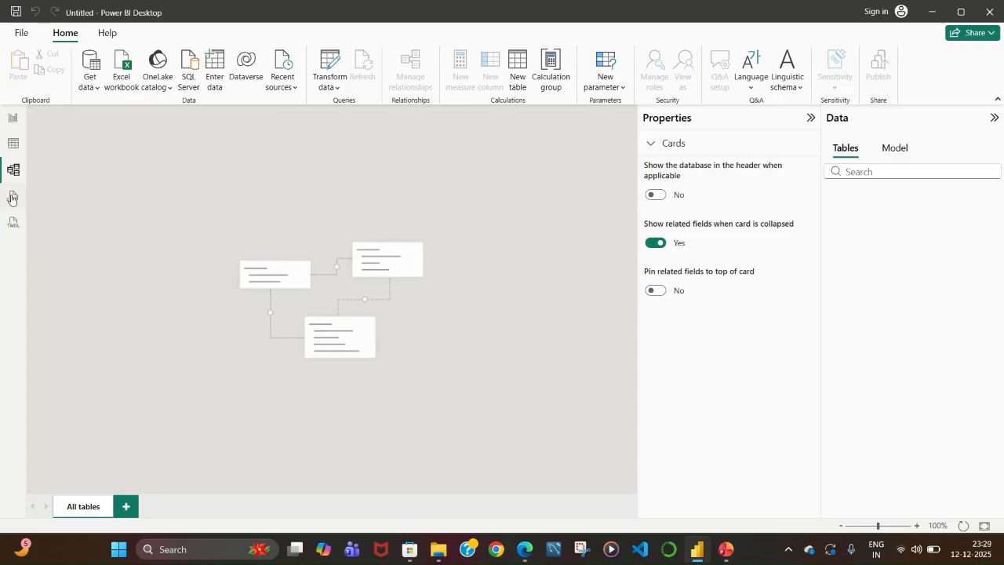
left_click(9, 119)
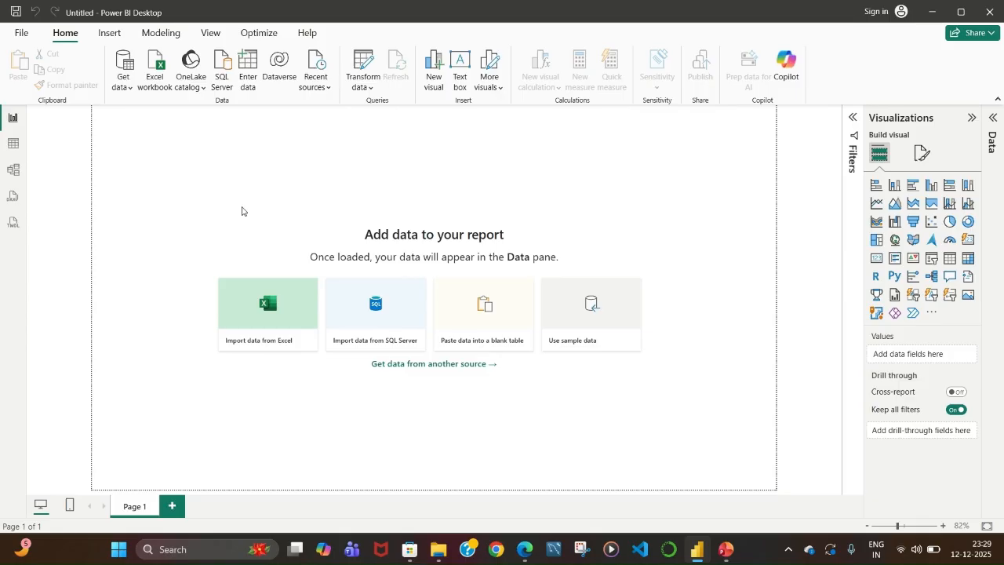
Open and close the Filters pane, then expand the Data pane.
left_click(852, 119)
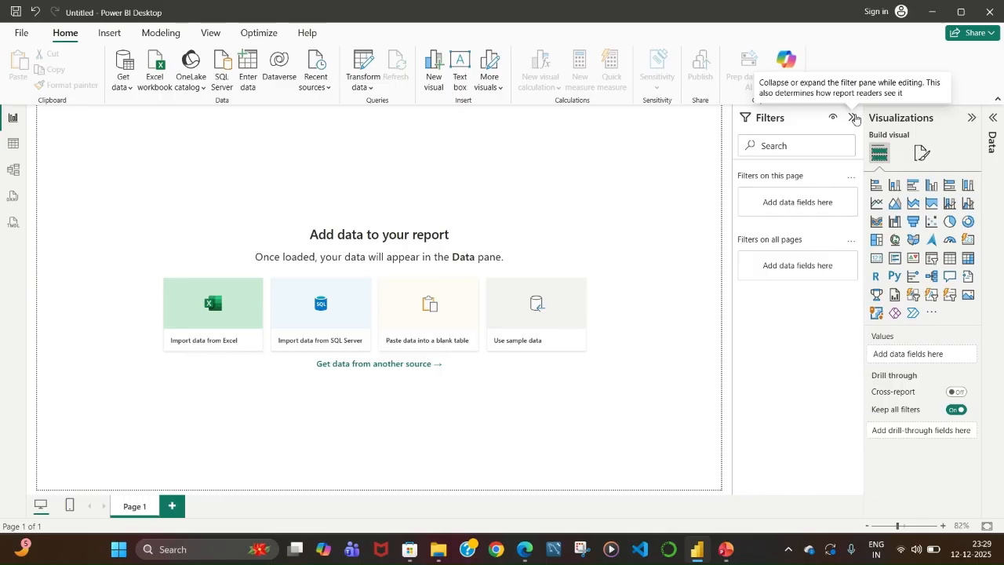
left_click(855, 118)
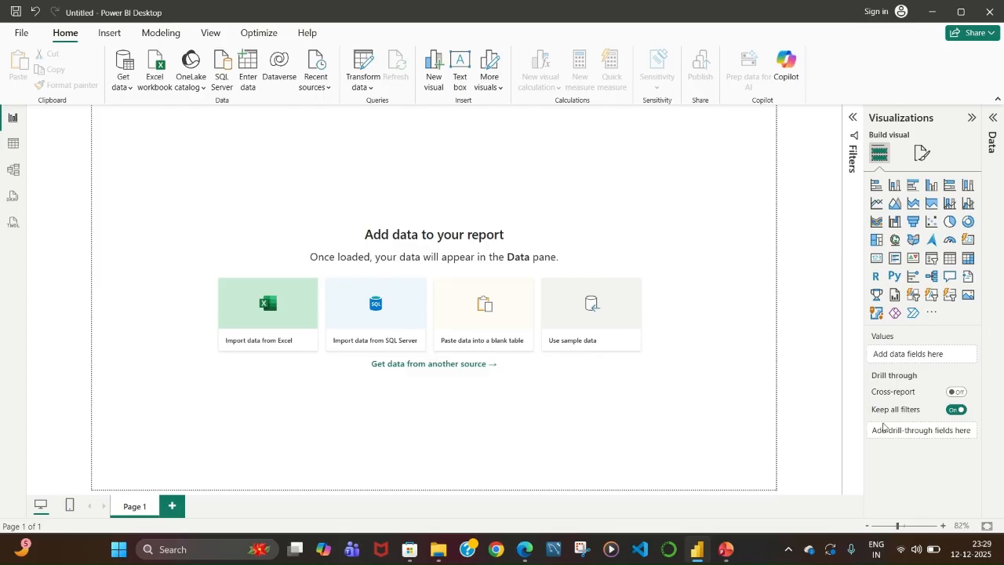
left_click(994, 119)
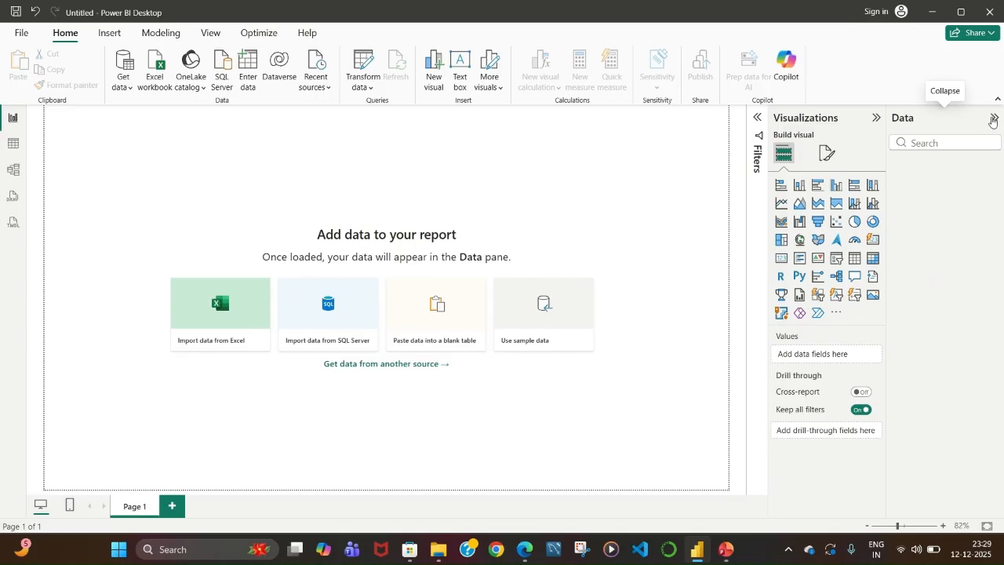
Collapse the Data pane and try opening Orders as a Text/CSV source, cancelling the file dialog.
left_click(994, 120)
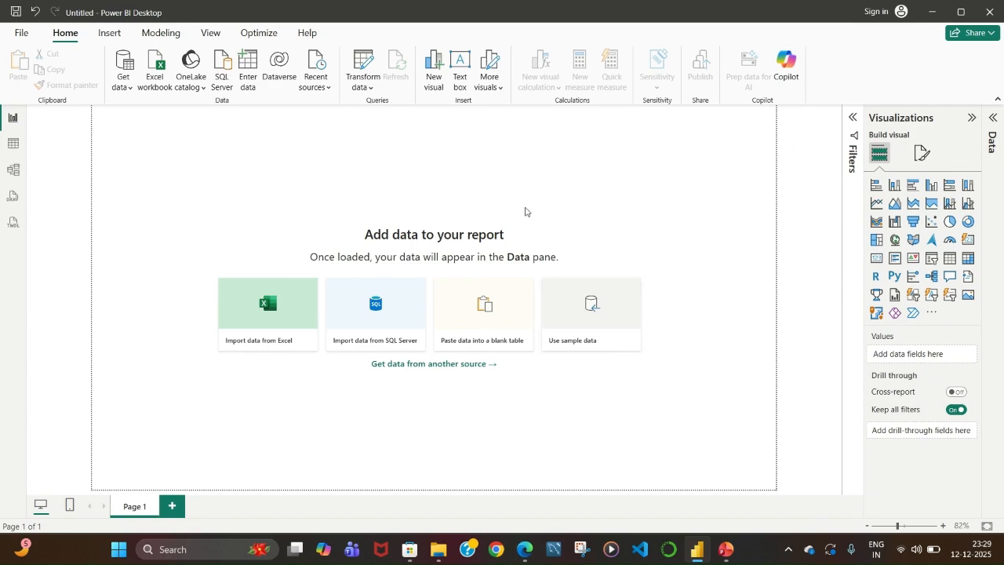
left_click(123, 85)
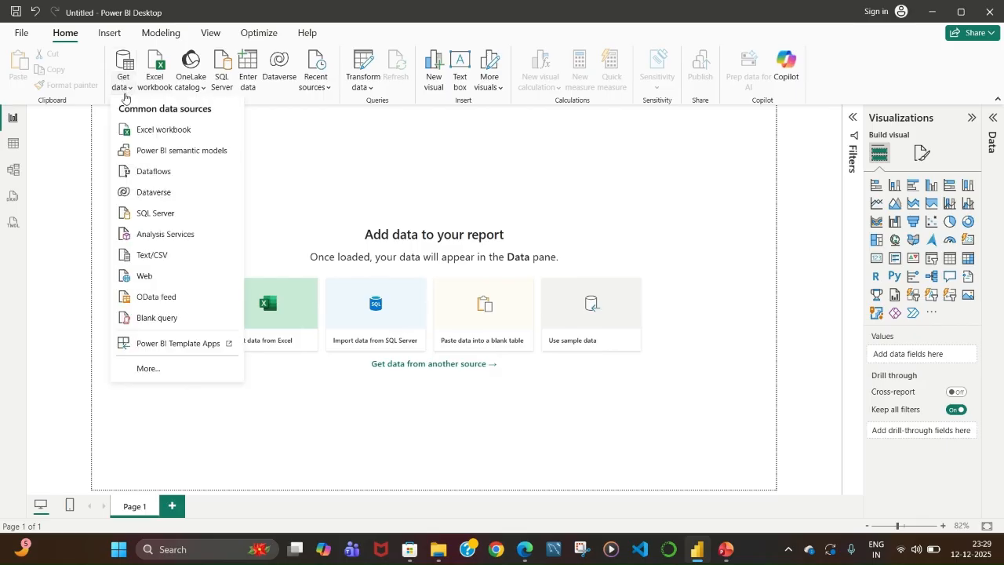
left_click(166, 259)
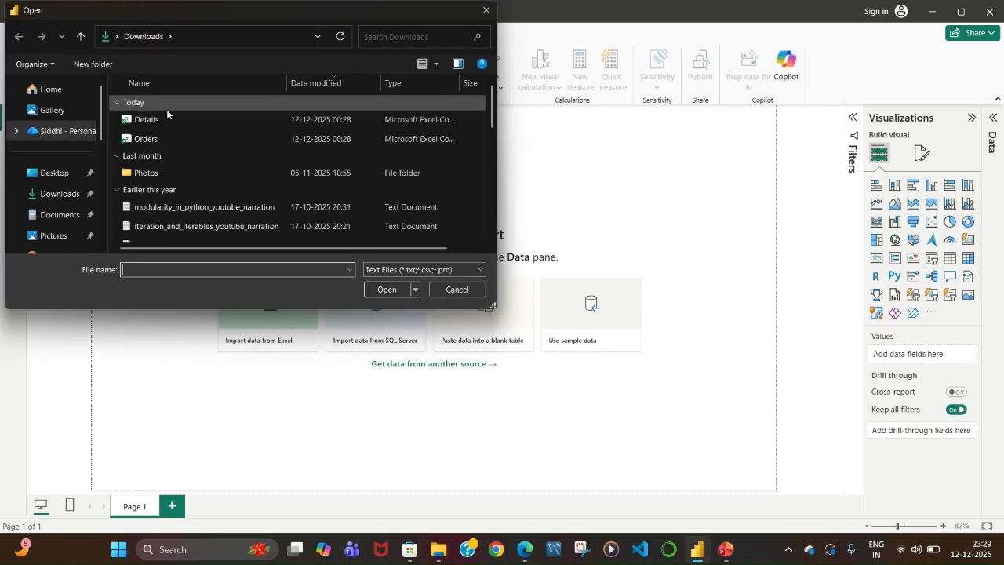
left_click(161, 138)
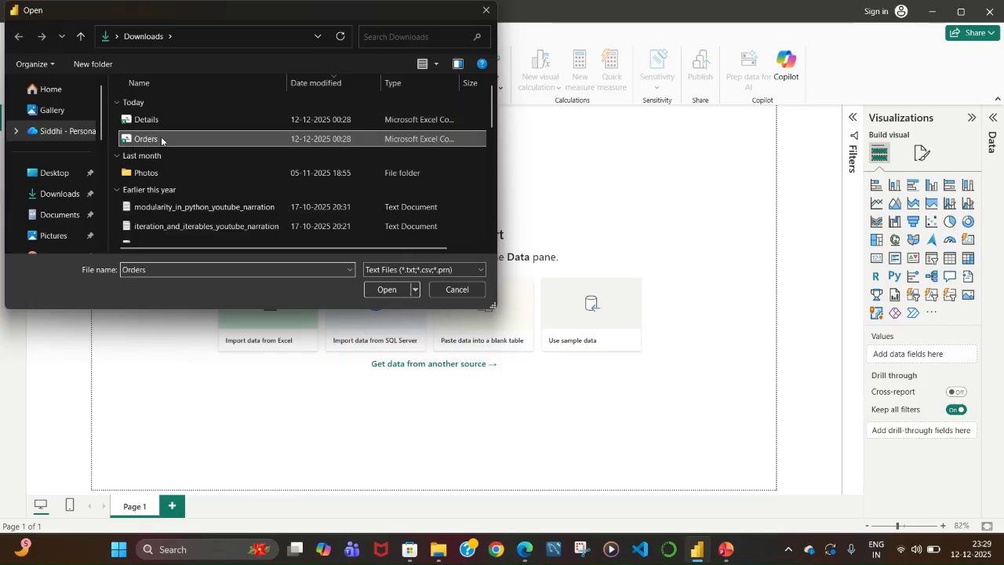
left_click(386, 293)
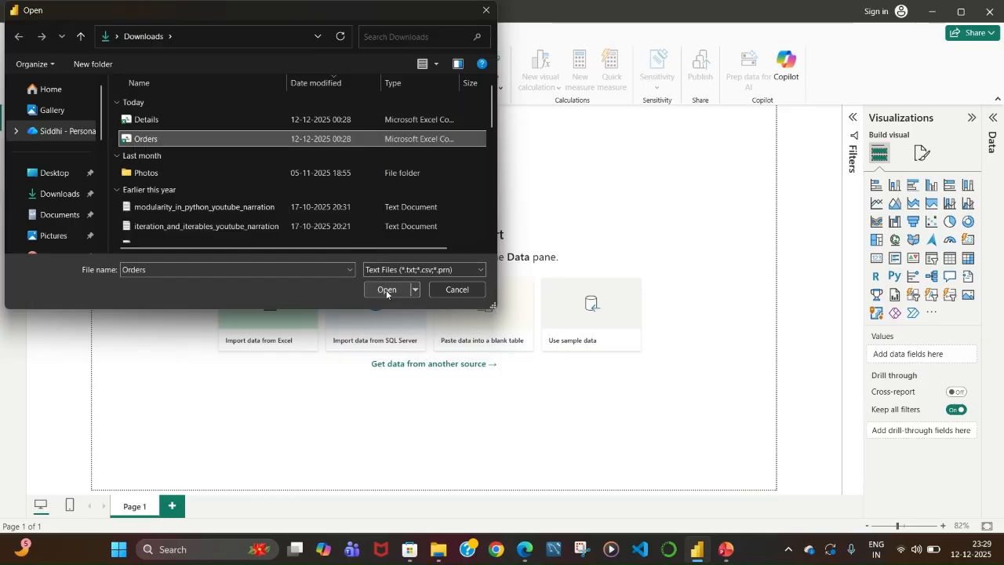
left_click(449, 289)
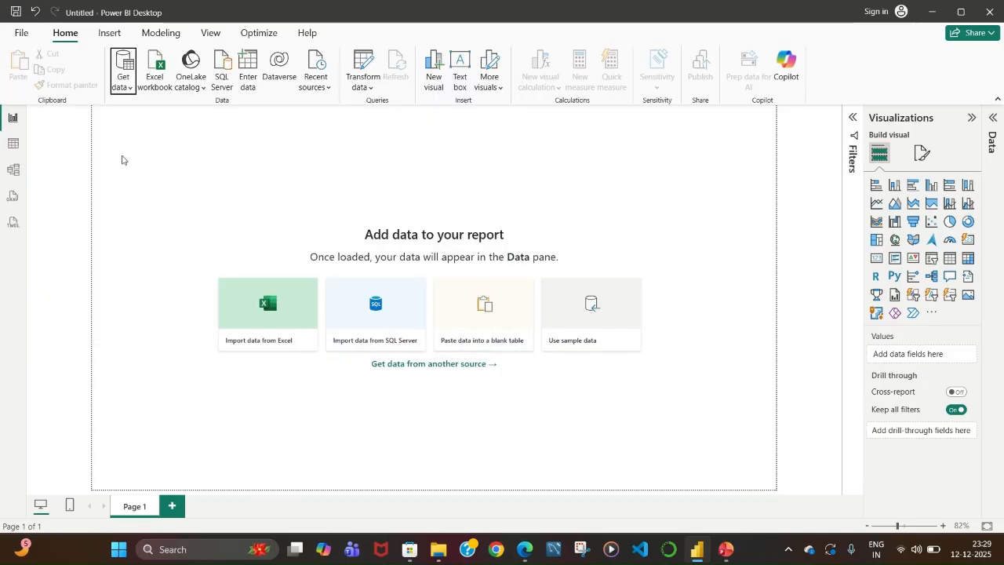
left_click(126, 88)
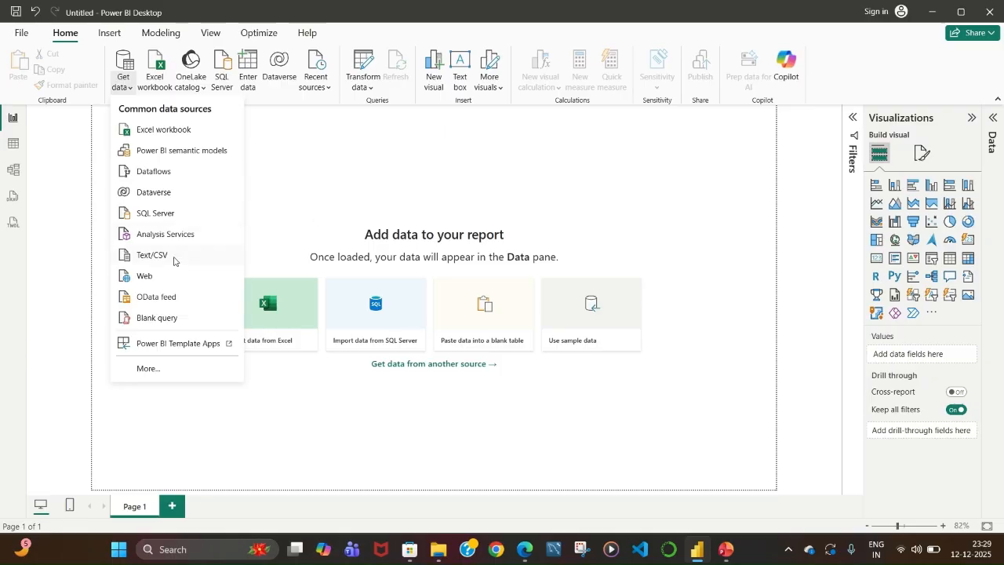
left_click(306, 220)
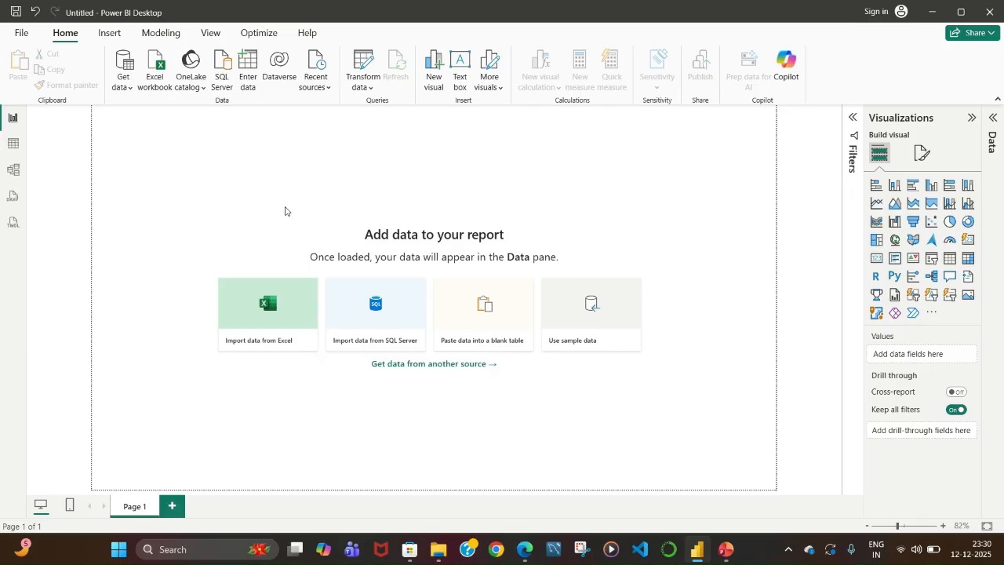
left_click(122, 84)
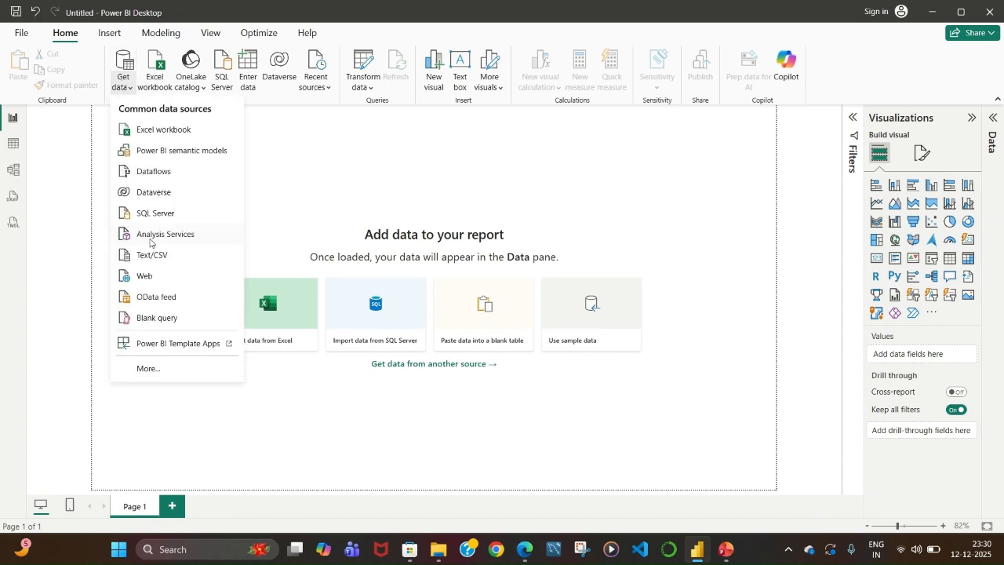
left_click(176, 264)
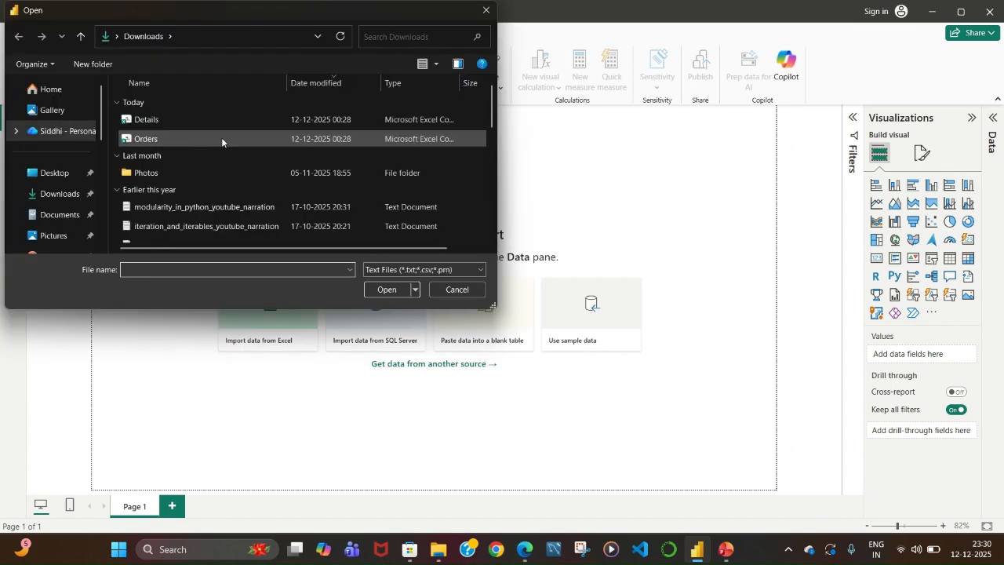
left_click(489, 11)
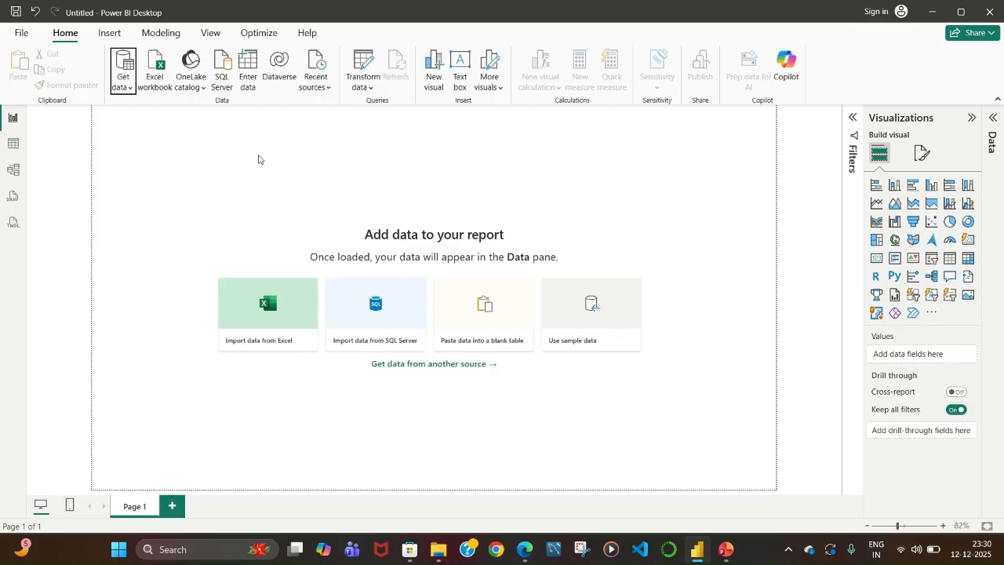
Import Orders.csv from Downloads as a Text/CSV source, load it, and expand the Orders table's fields.
left_click(121, 86)
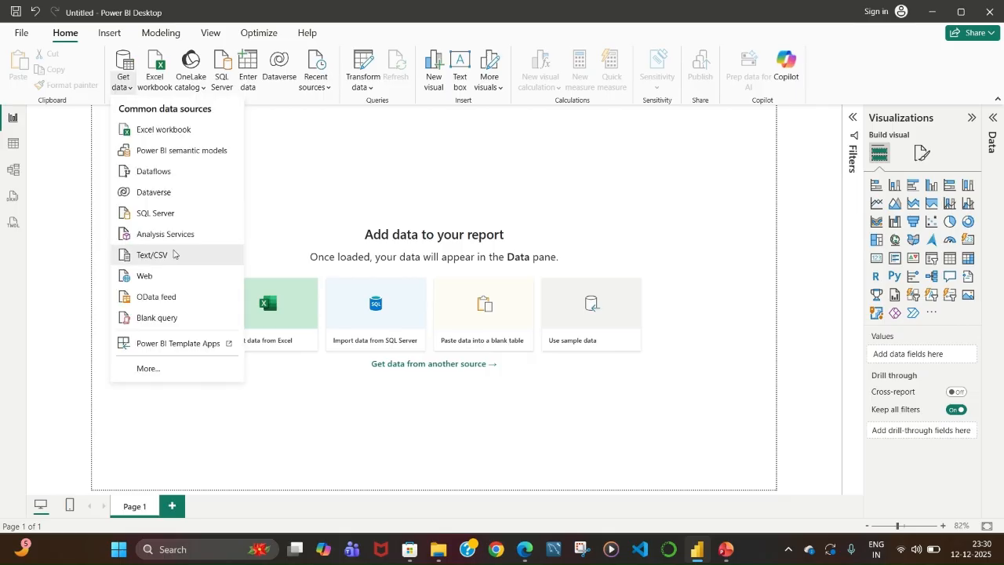
left_click(173, 253)
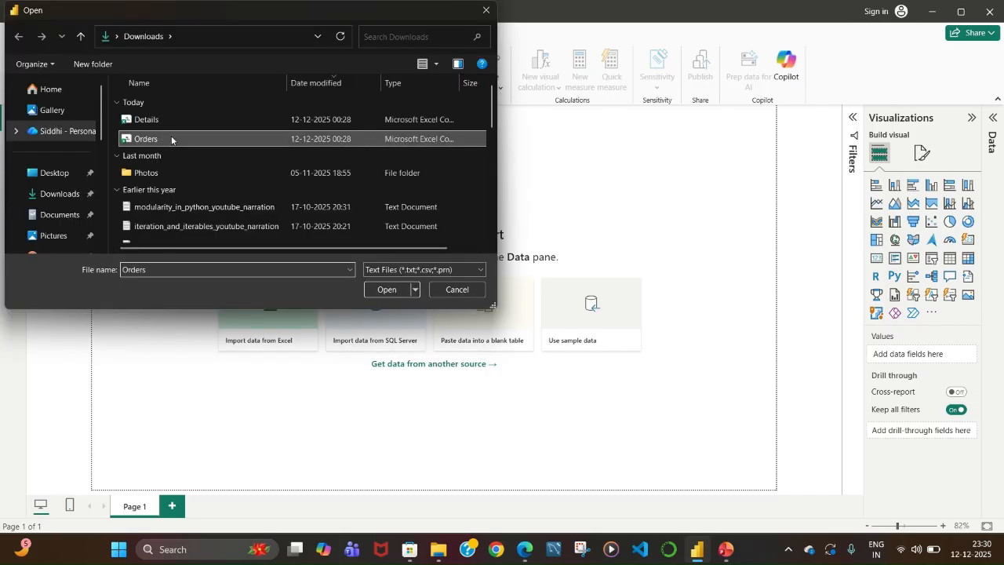
left_click(386, 290)
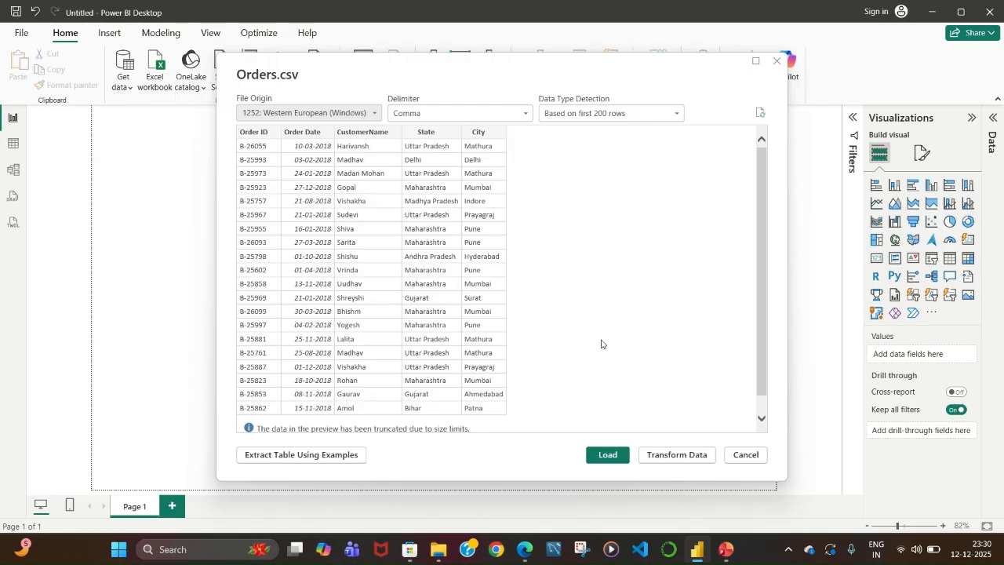
left_click(598, 456)
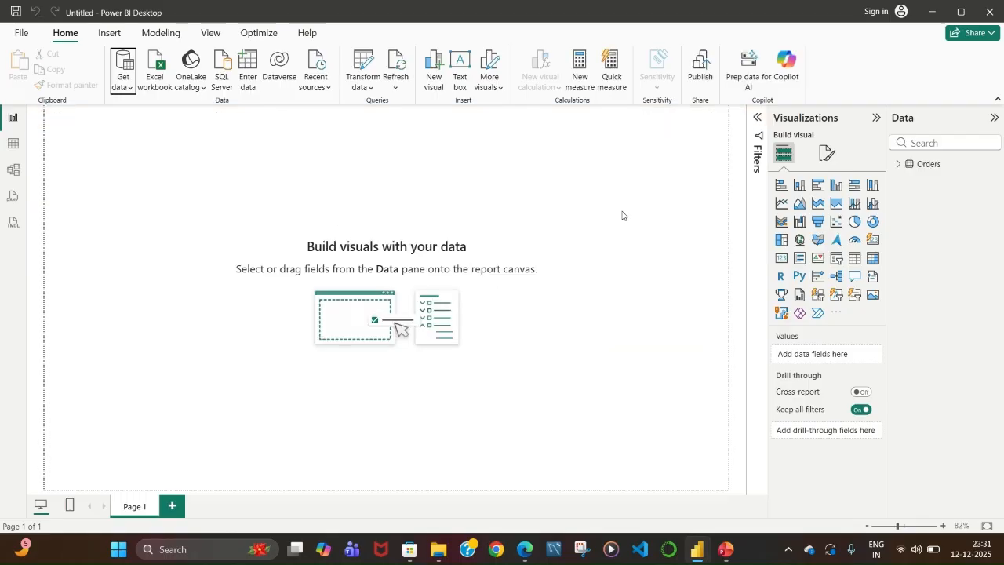
left_click(898, 167)
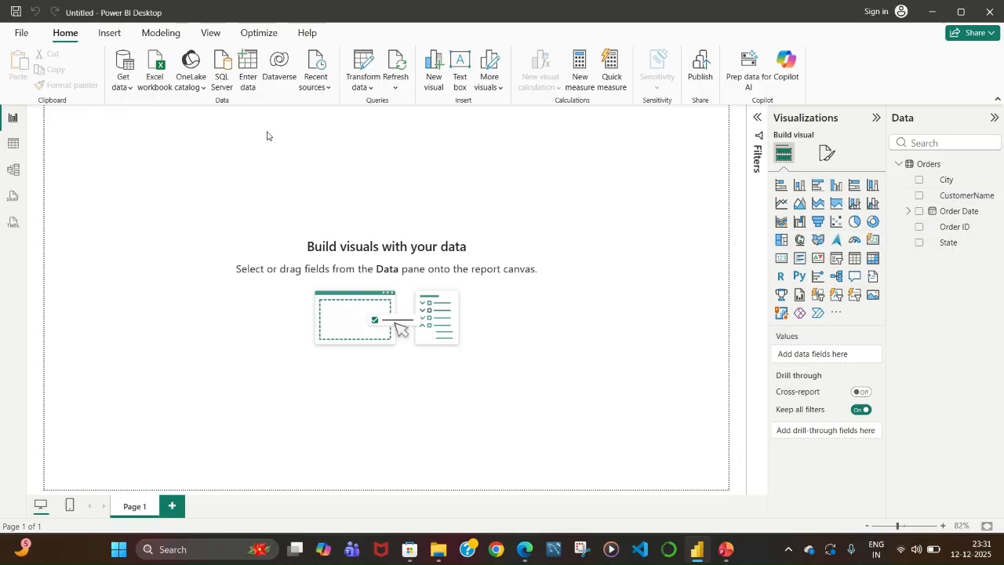
Load Details.csv from Downloads as a second Text/CSV source and expand its fields instead of Orders.
left_click(128, 79)
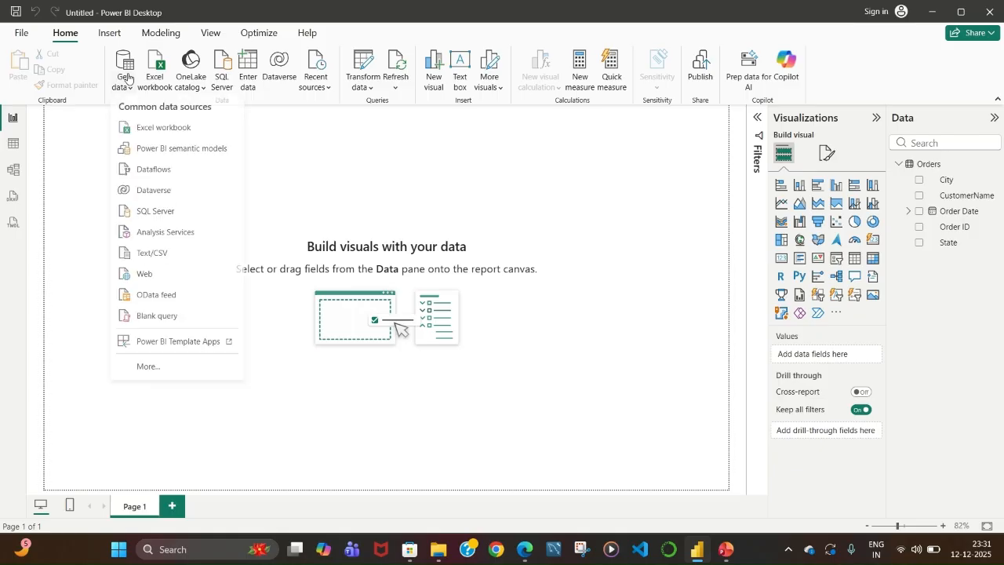
left_click(174, 263)
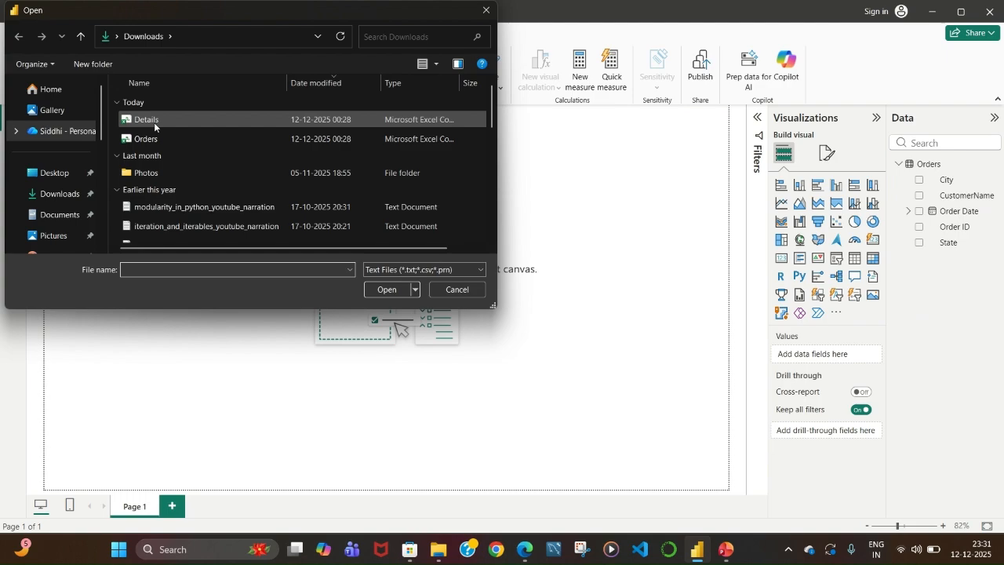
left_click(153, 121)
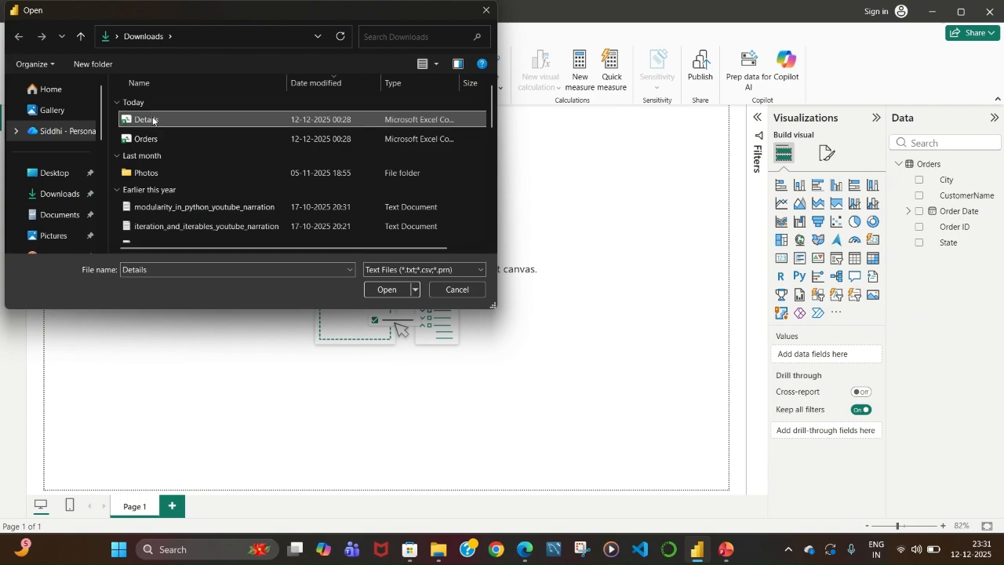
left_click(384, 290)
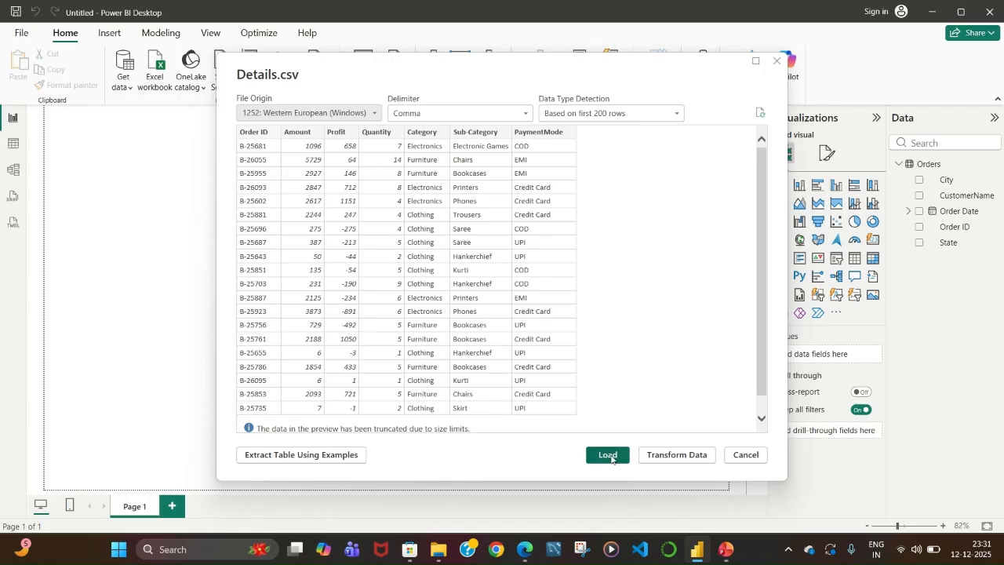
left_click(608, 456)
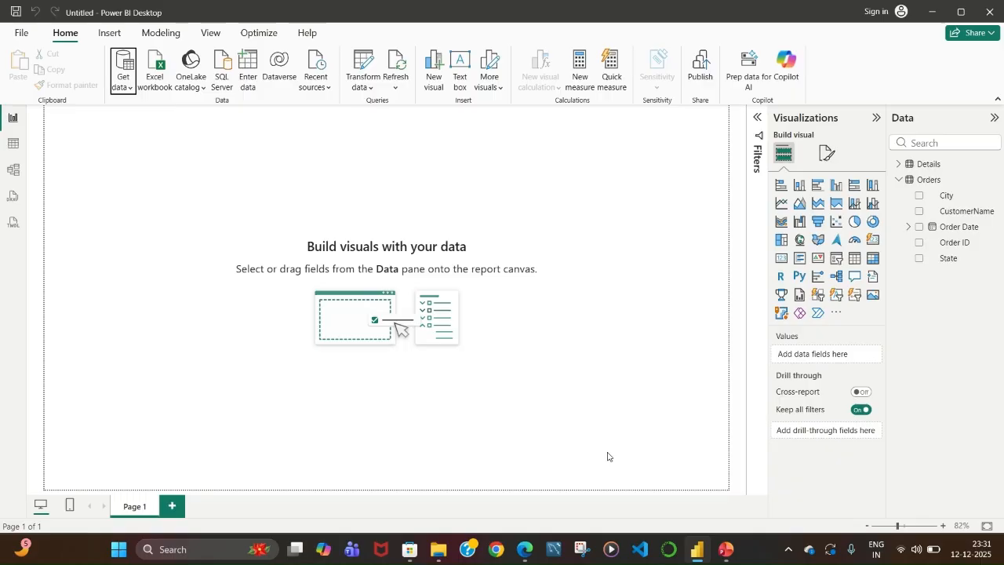
left_click(900, 181)
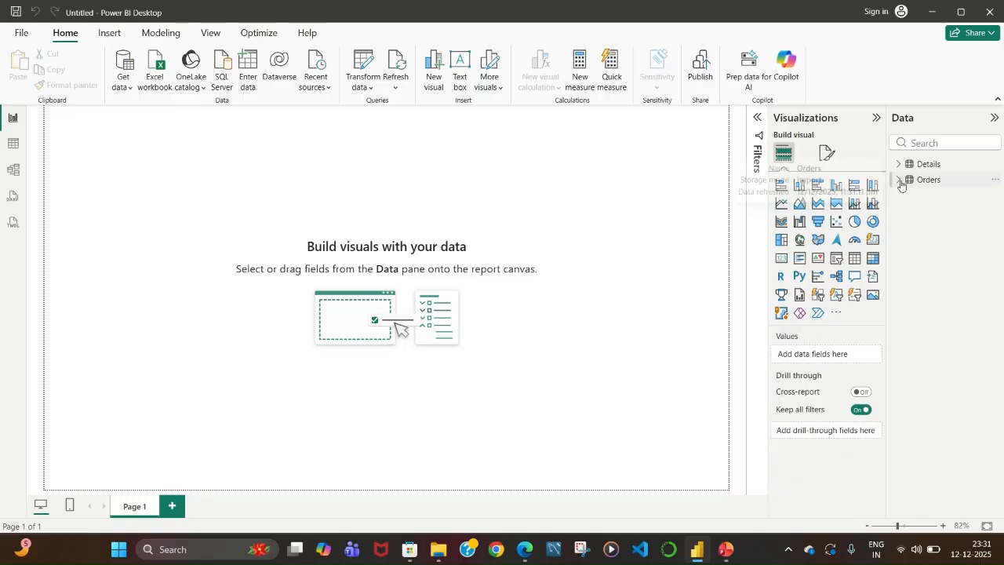
left_click(899, 164)
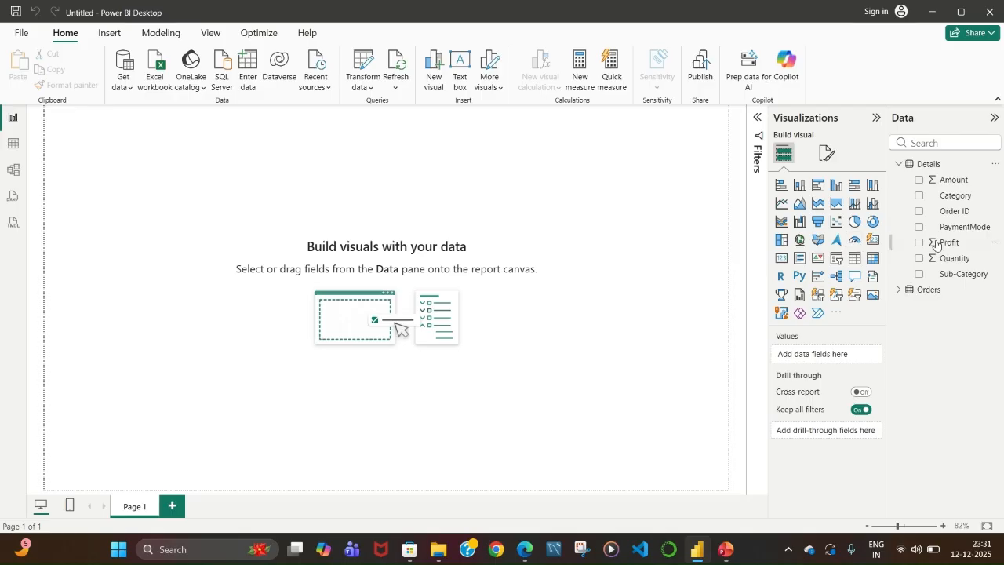
Open Table view and inspect the Details and Orders tables' rows.
left_click(16, 145)
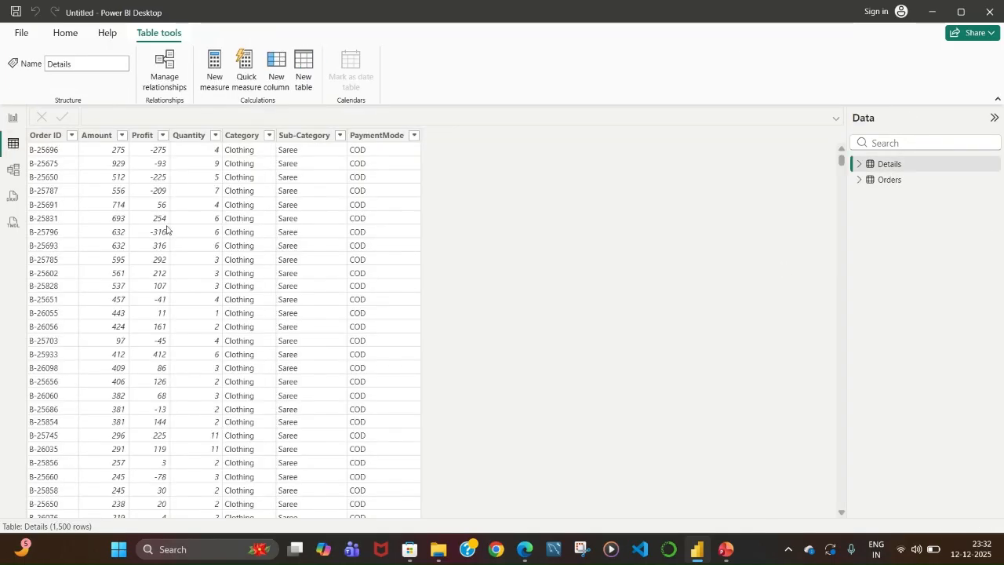
left_click(69, 40)
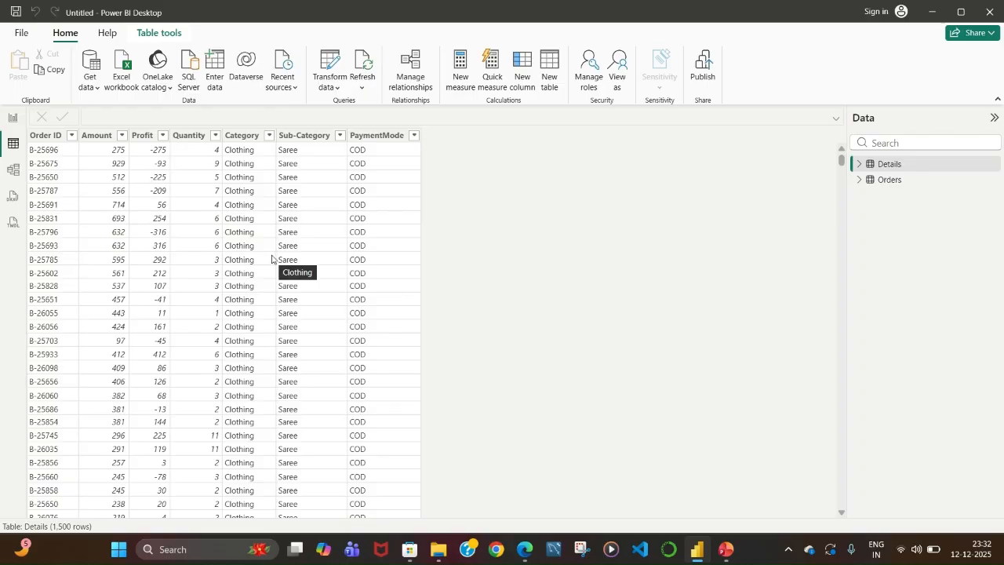
left_click(889, 180)
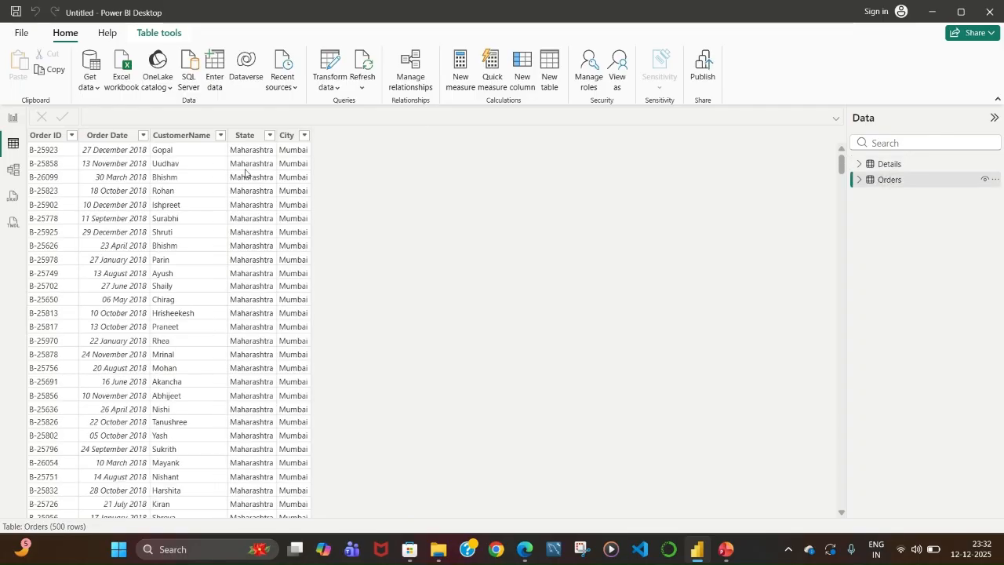
Open the Power Query Editor through Transform data.
left_click(331, 90)
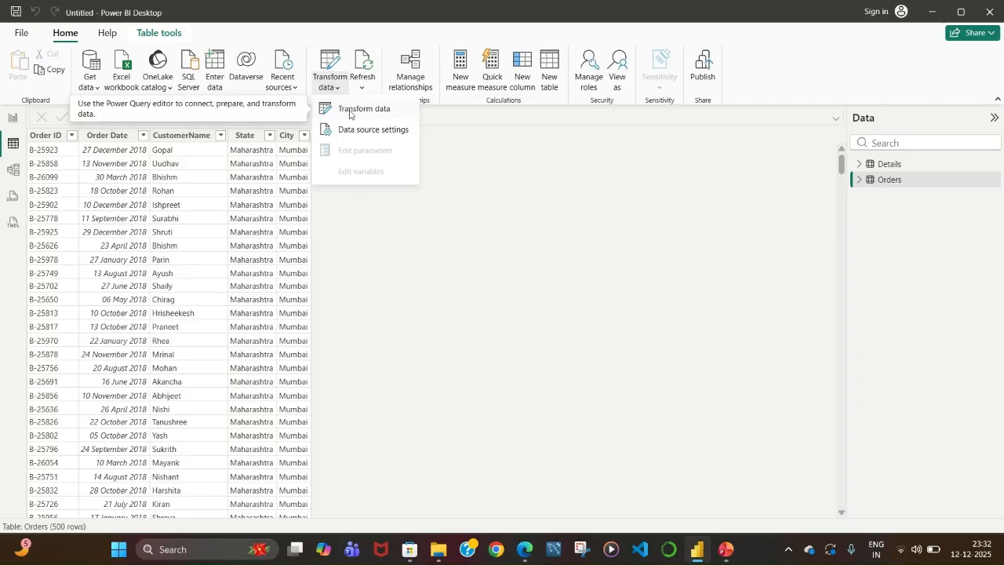
left_click(350, 114)
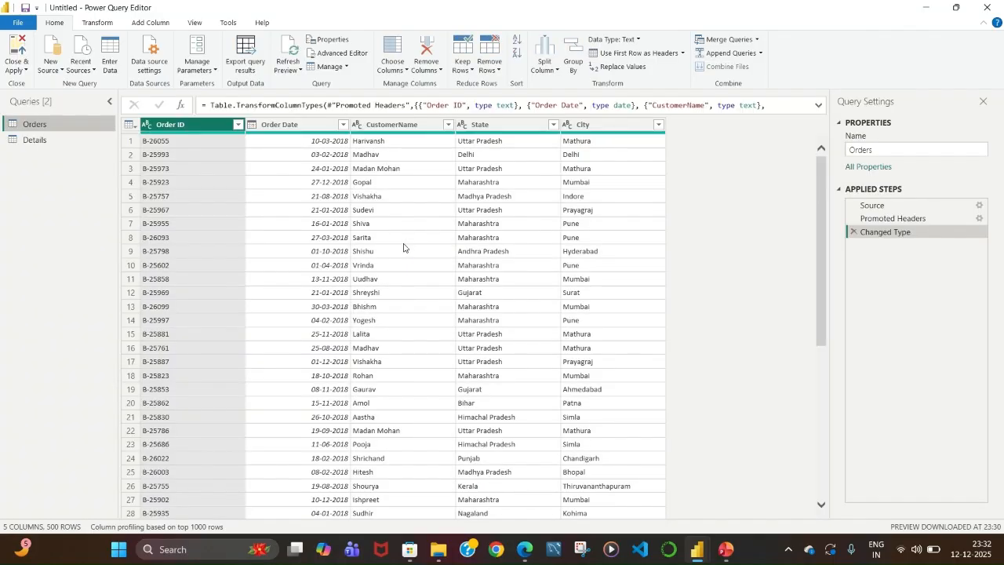
key("alt+Tab")
key("alt+Tab")
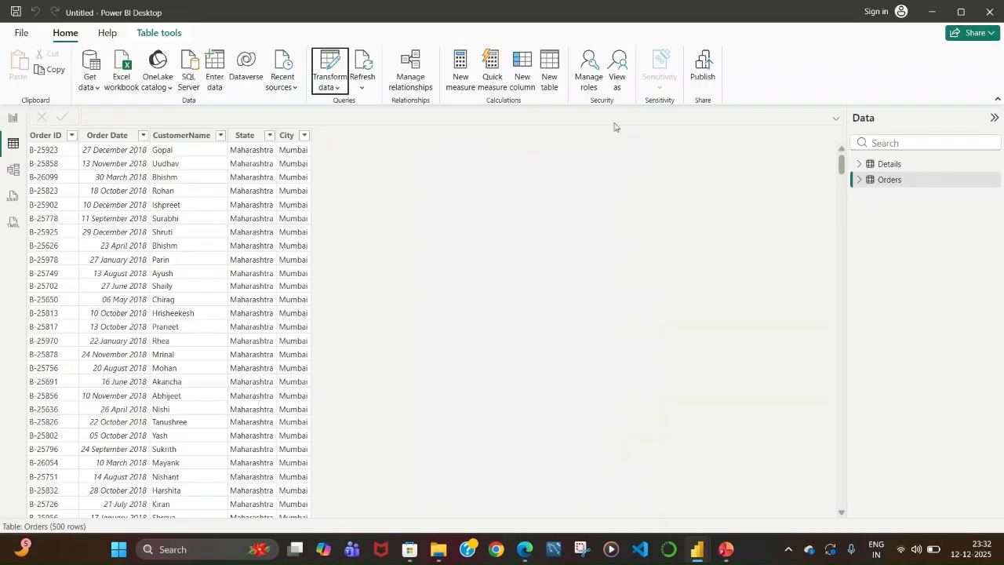
left_click(331, 87)
left_click(475, 254)
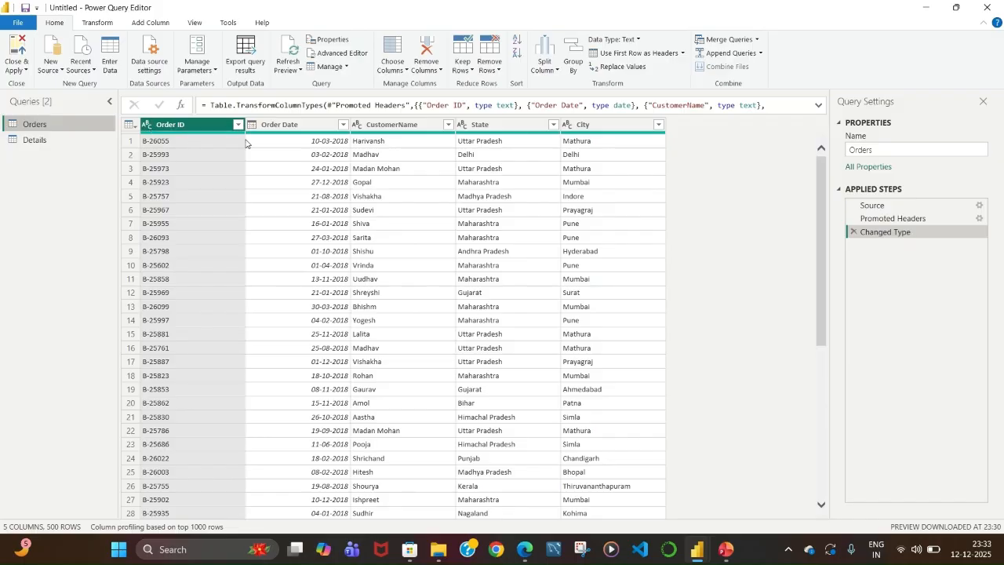
right_click(218, 129)
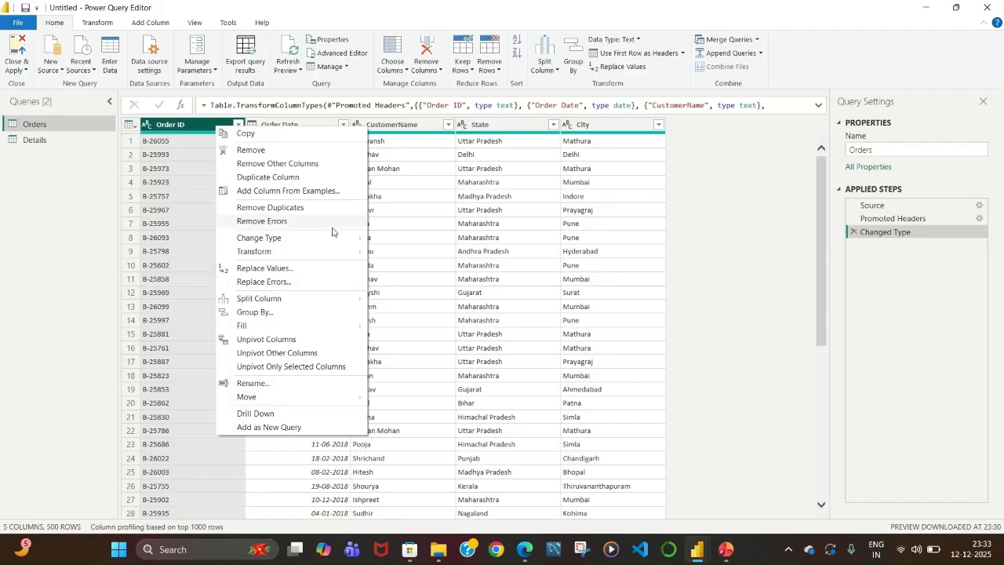
mouse_move(335, 241)
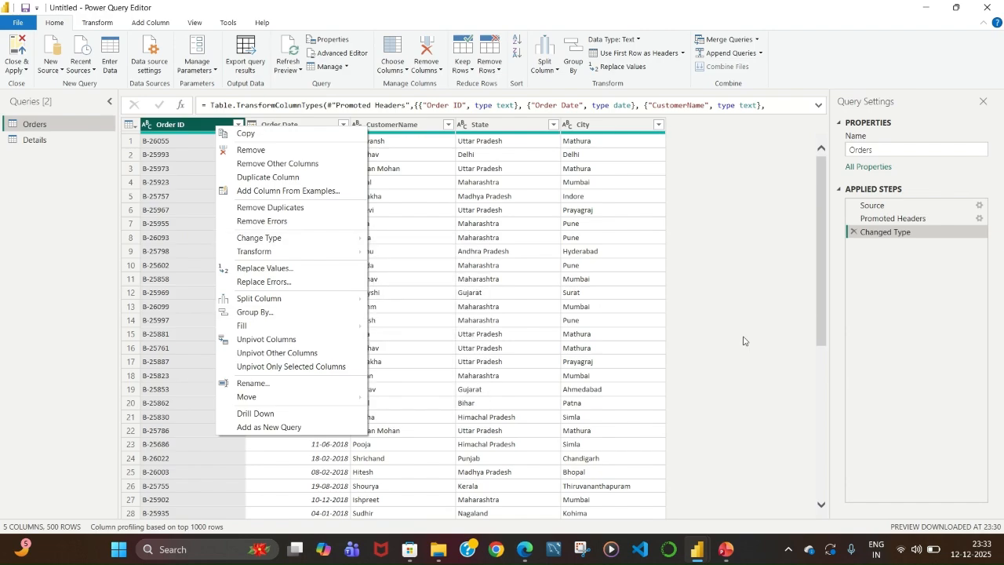
left_click(319, 106)
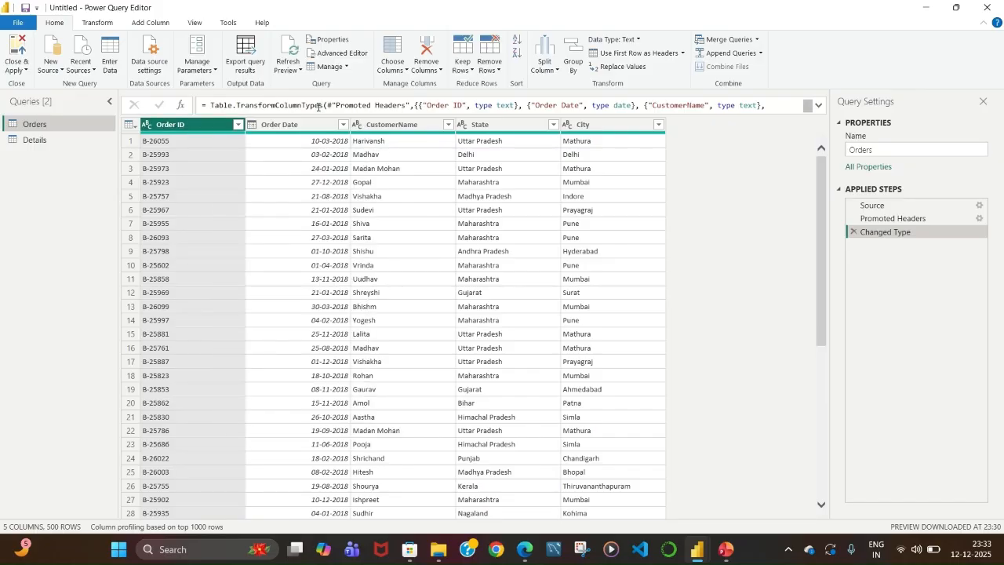
right_click(319, 121)
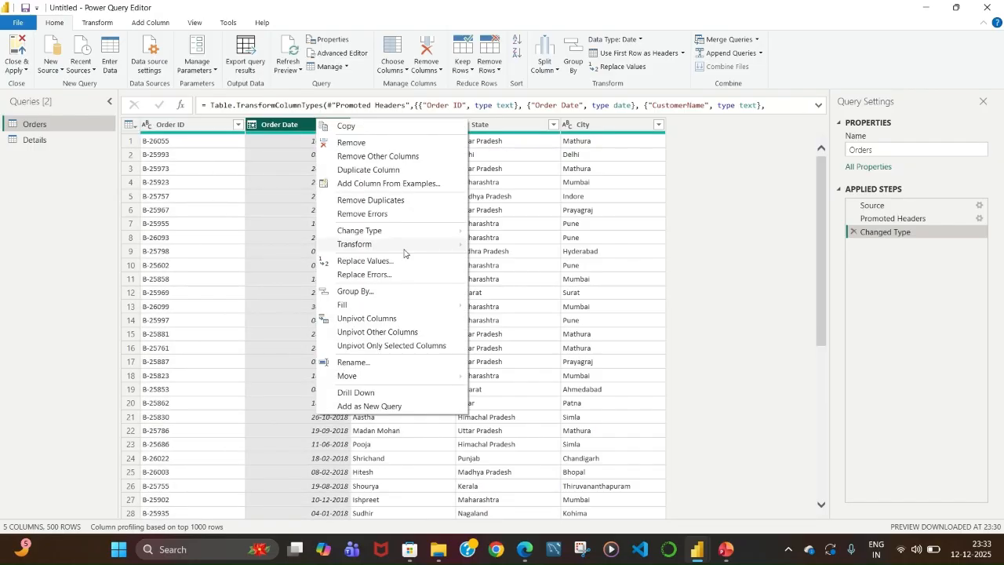
mouse_move(467, 237)
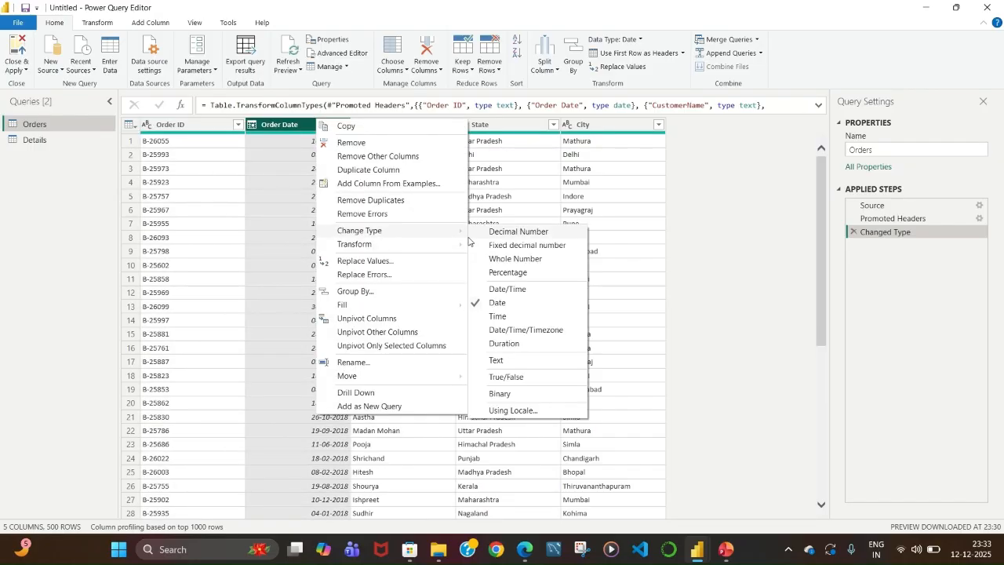
left_click(722, 320)
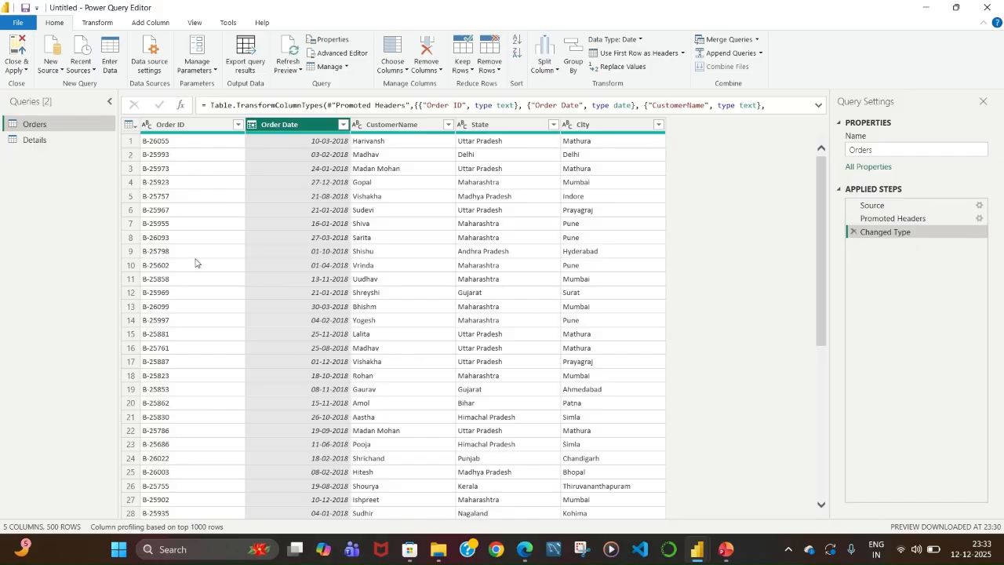
Open the Details query, duplicate its PaymentMode column, and remove the duplicate copy again.
left_click(35, 142)
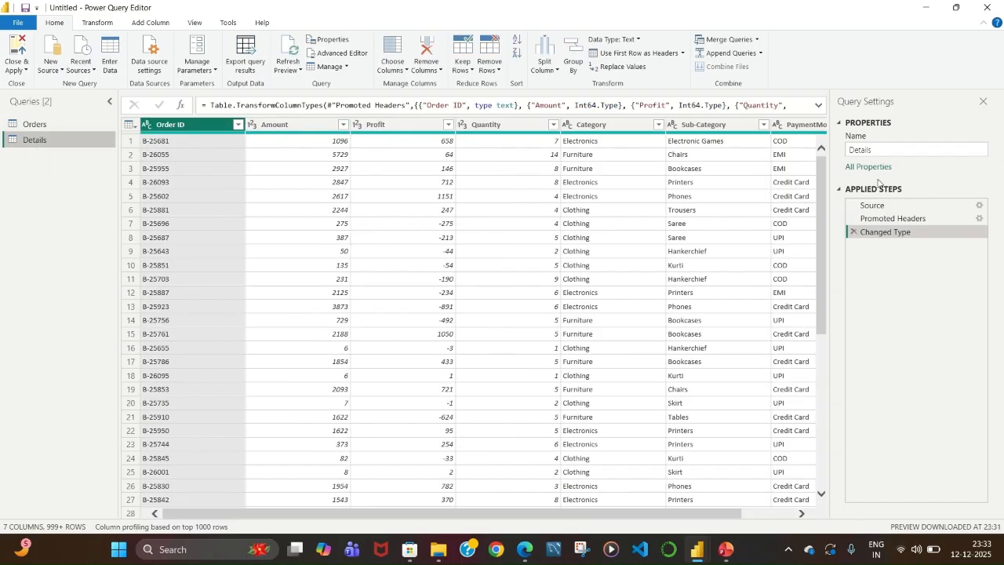
left_click(984, 104)
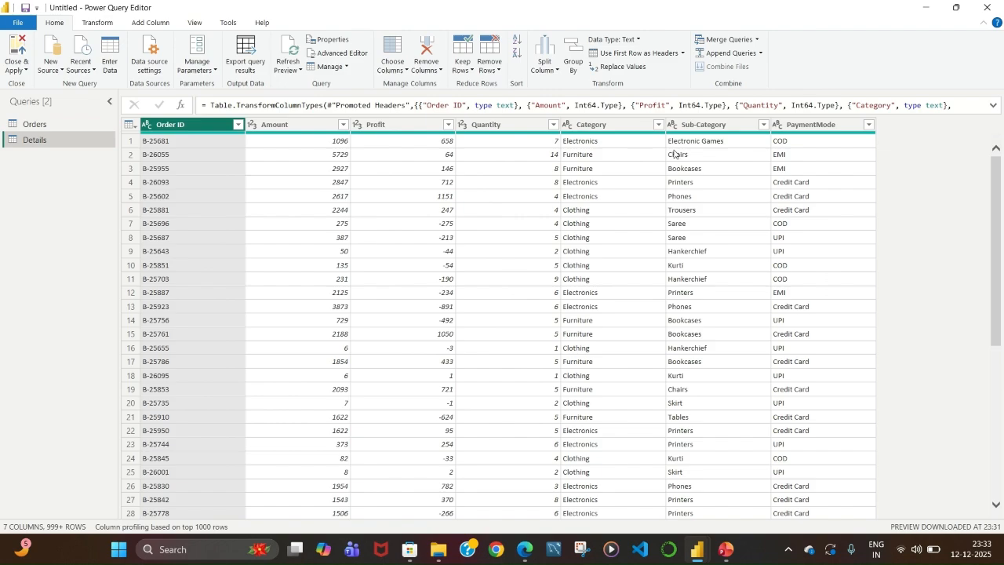
left_click(800, 126)
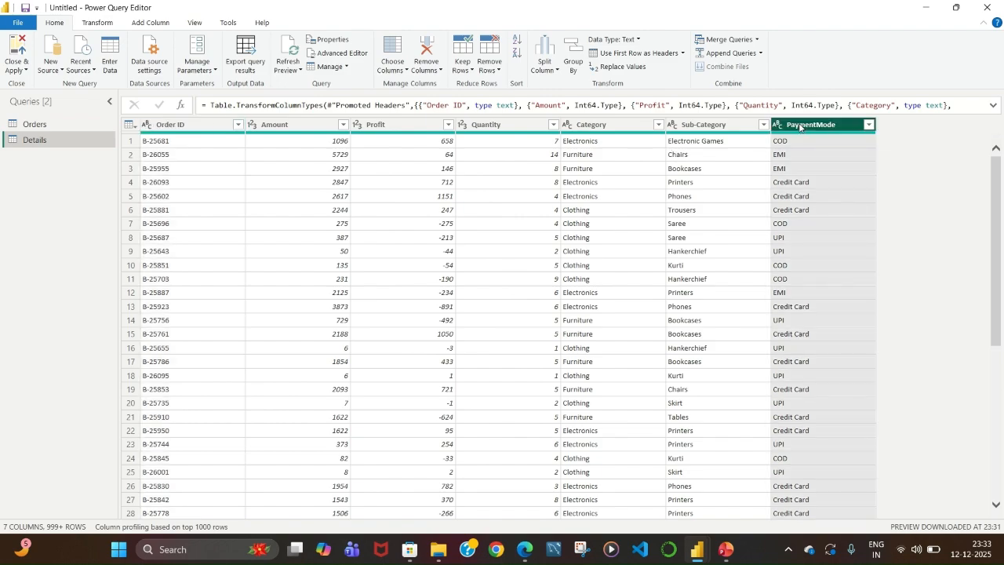
right_click(800, 127)
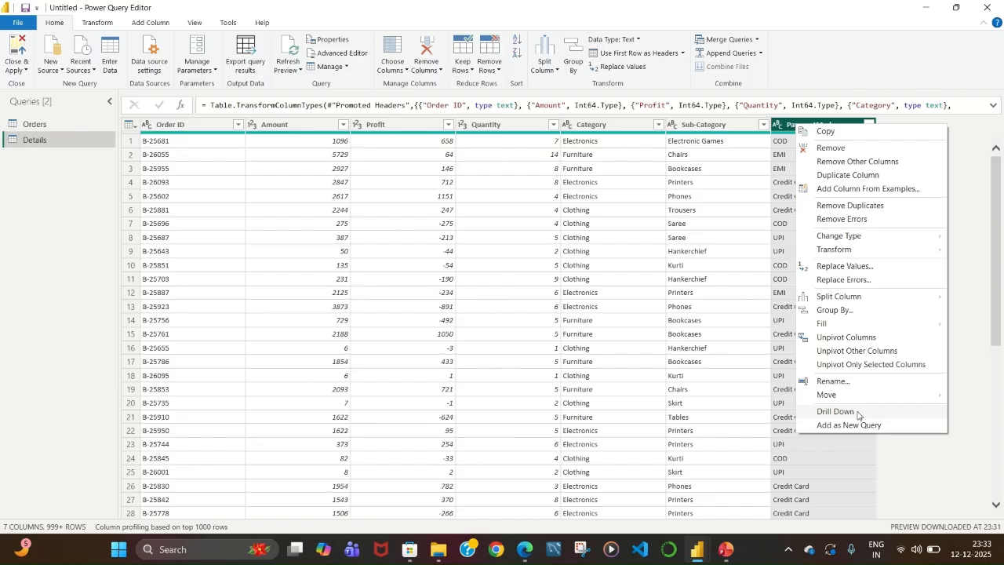
left_click(836, 176)
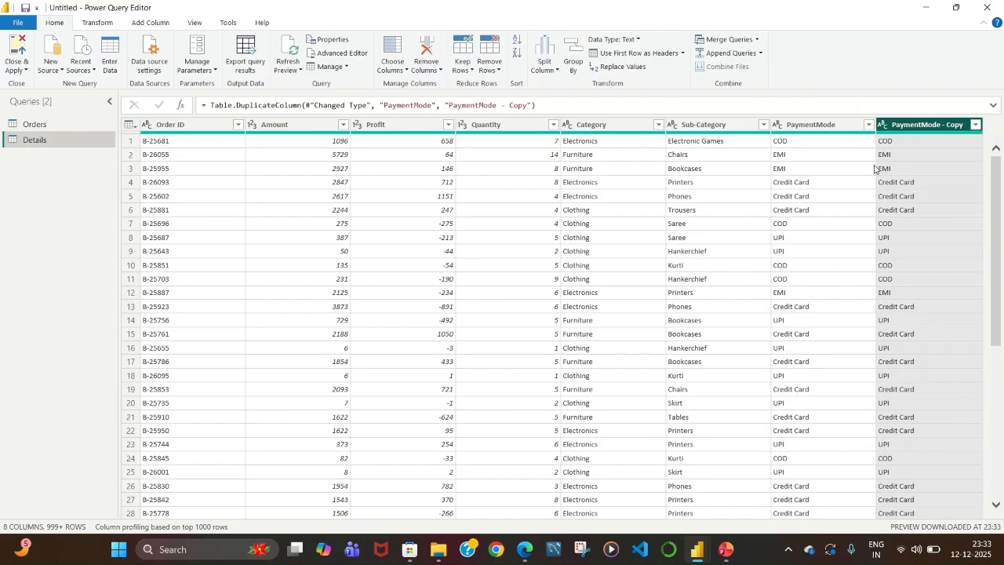
right_click(940, 127)
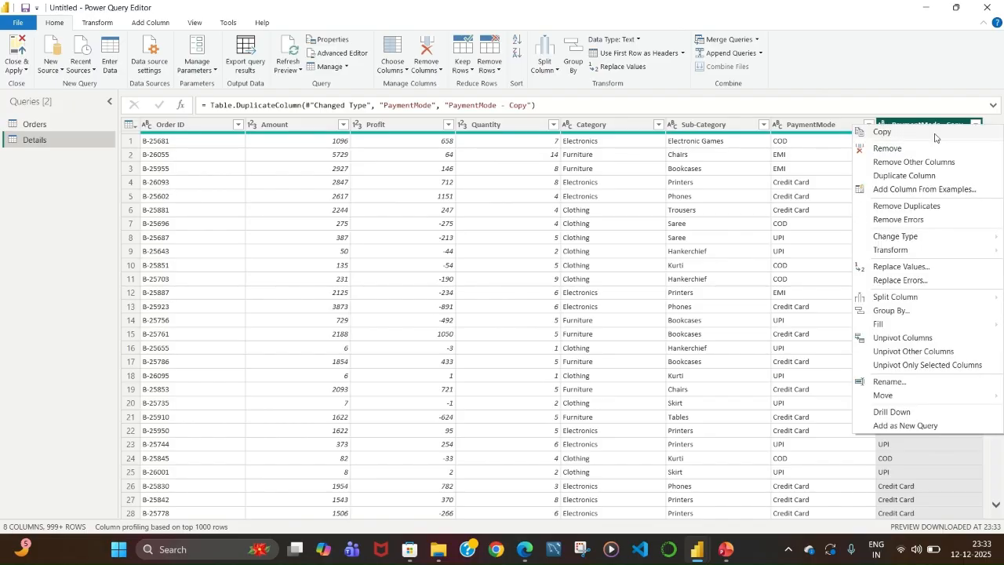
left_click(896, 150)
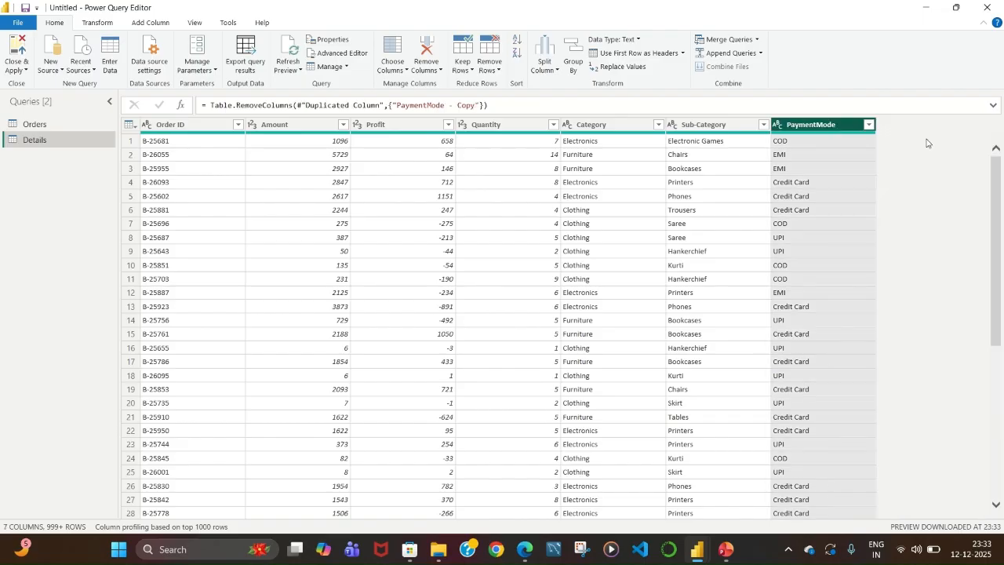
left_click(704, 197)
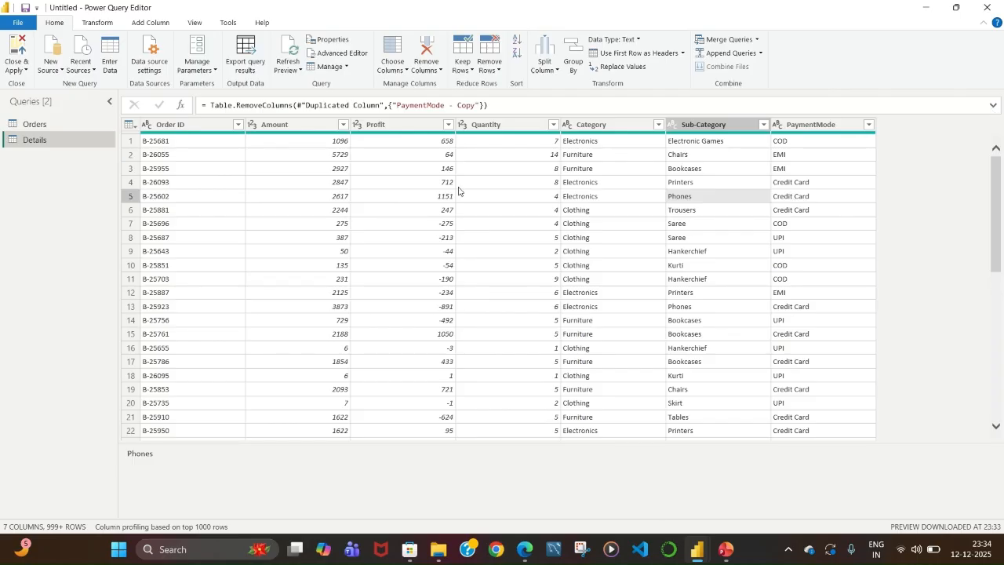
left_click(385, 124)
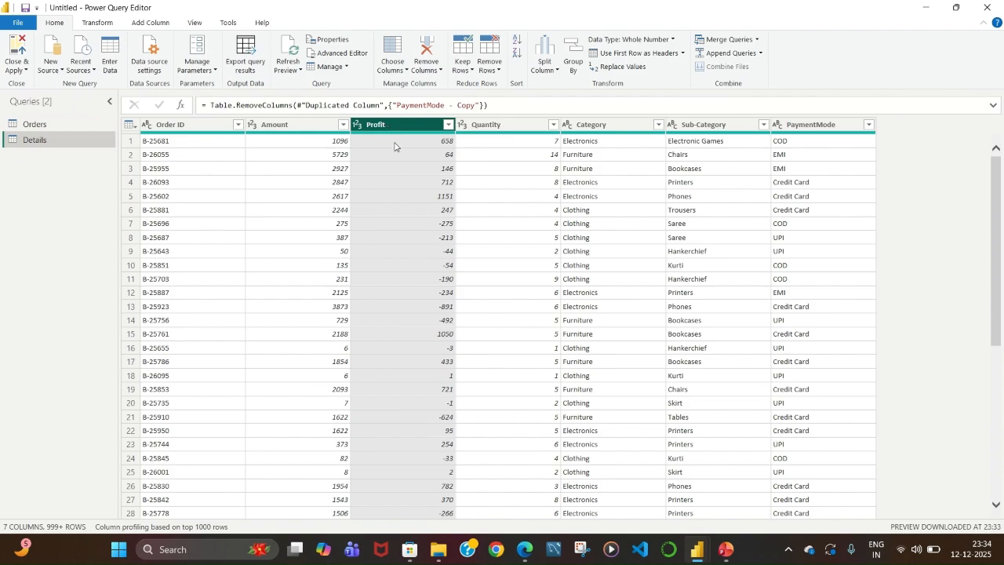
left_click(845, 129)
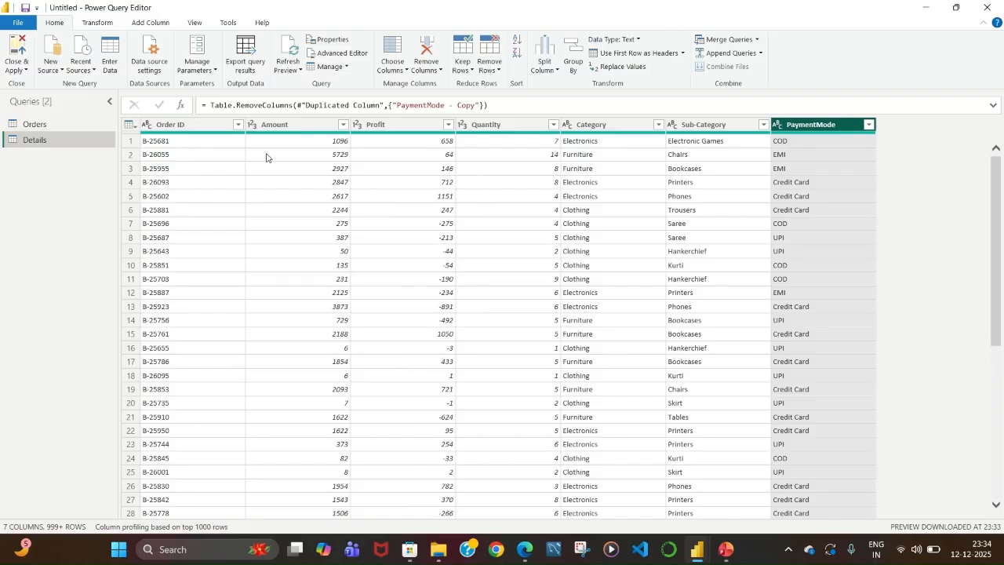
left_click(97, 23)
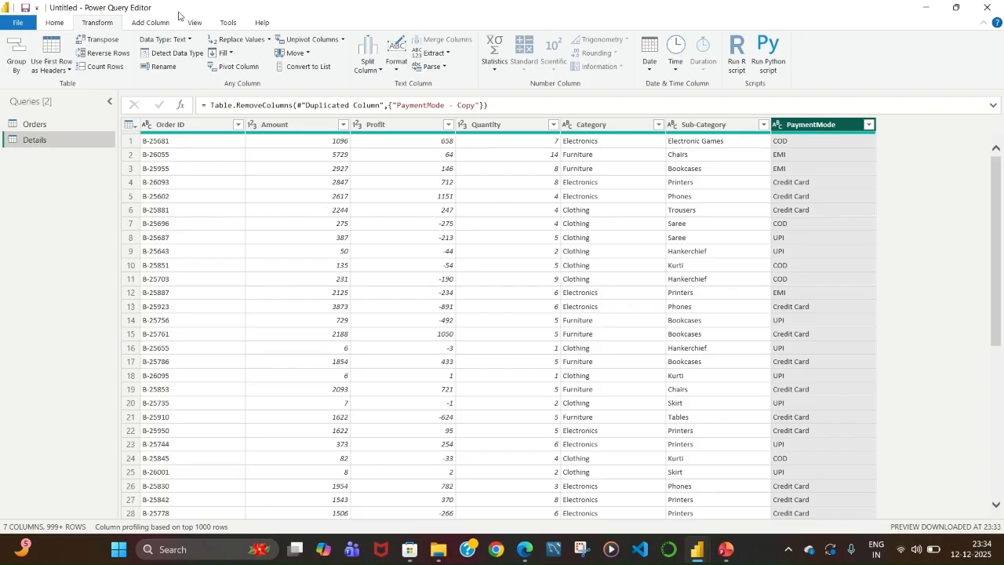
left_click(151, 23)
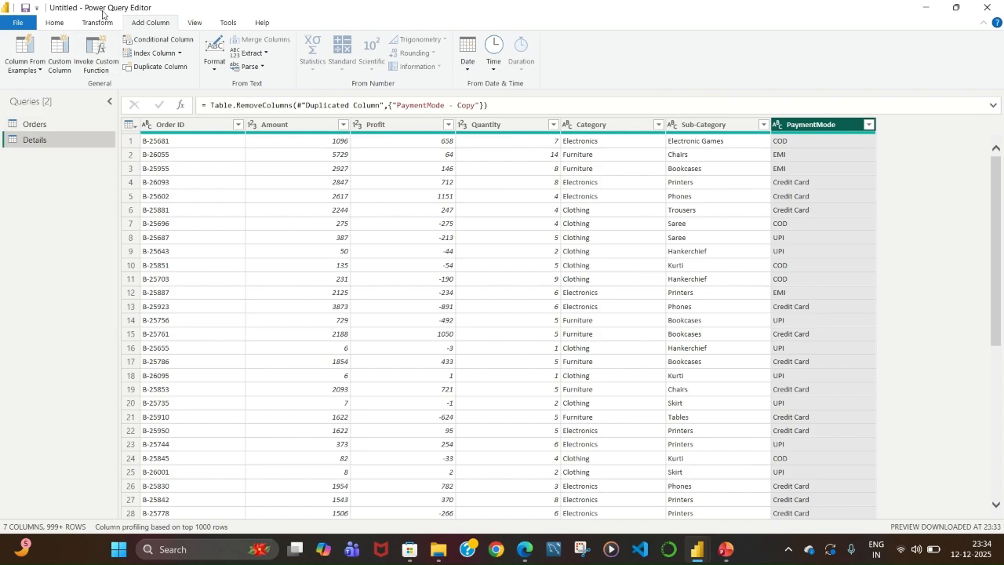
left_click(23, 48)
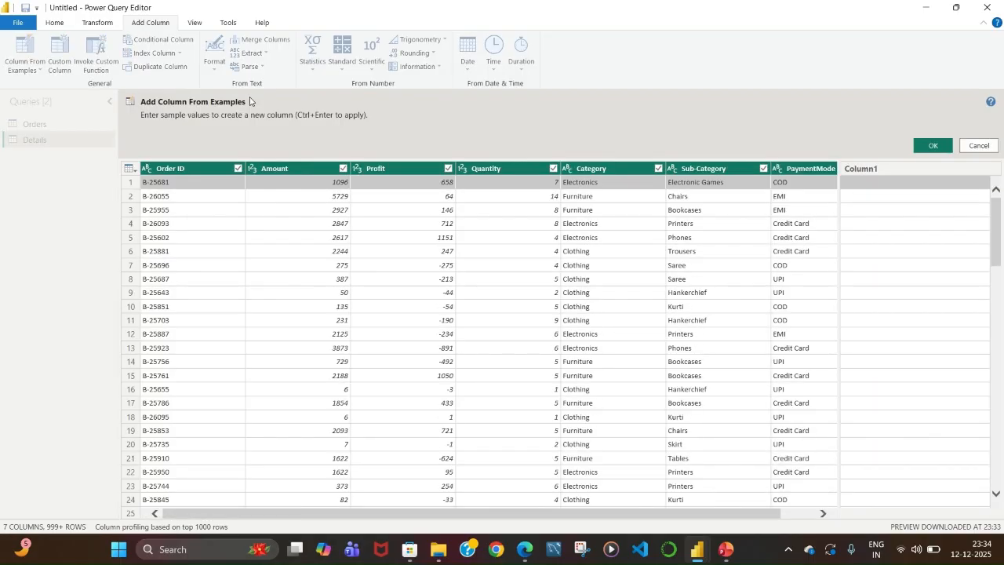
left_click(978, 146)
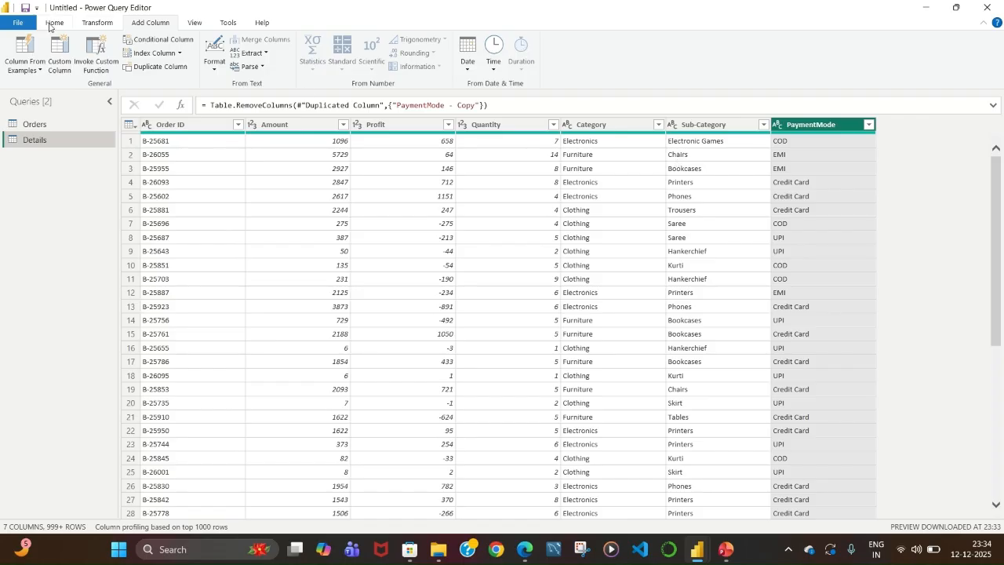
left_click(53, 23)
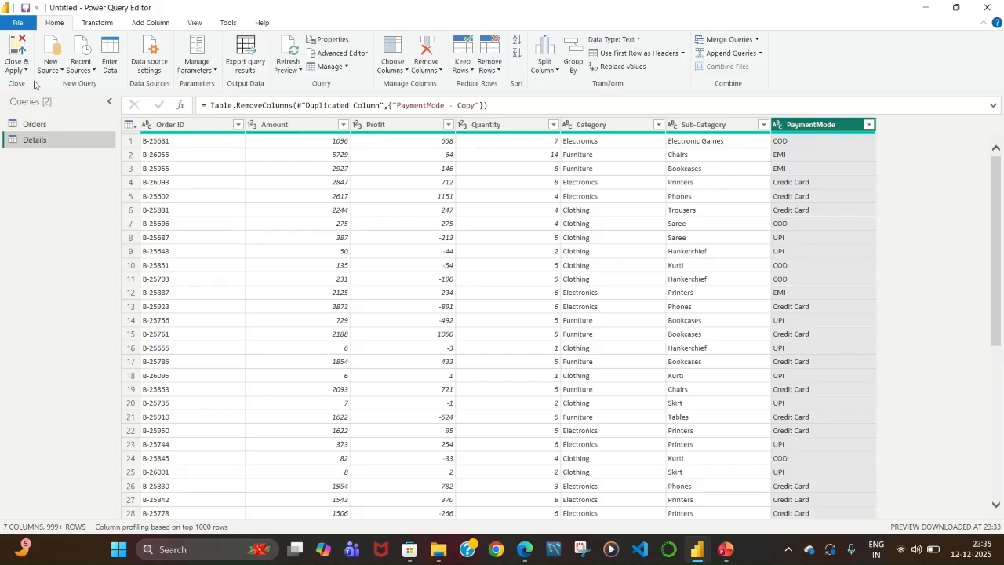
Close the Power Query Editor without applying the changes and view the Details table.
left_click(987, 6)
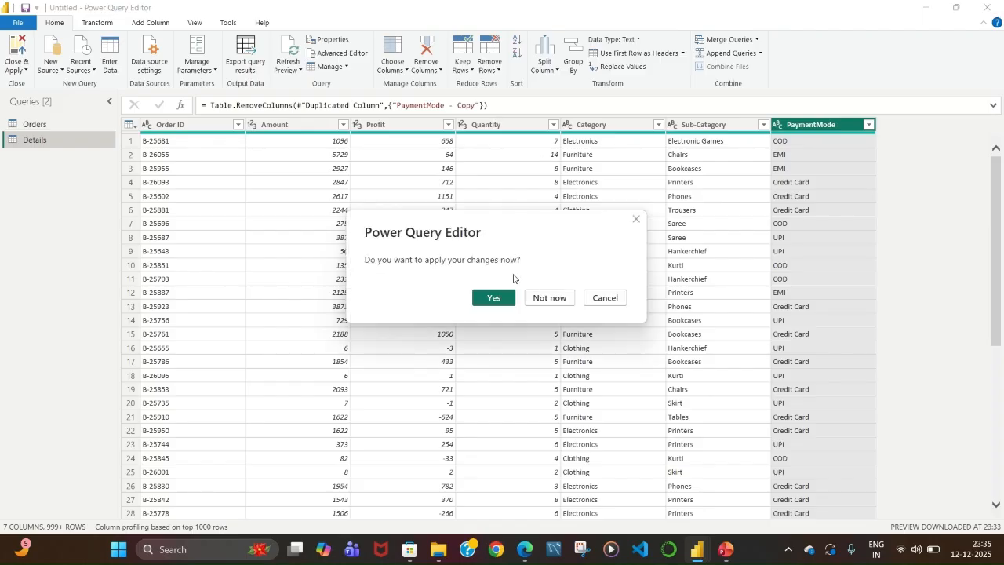
left_click(551, 298)
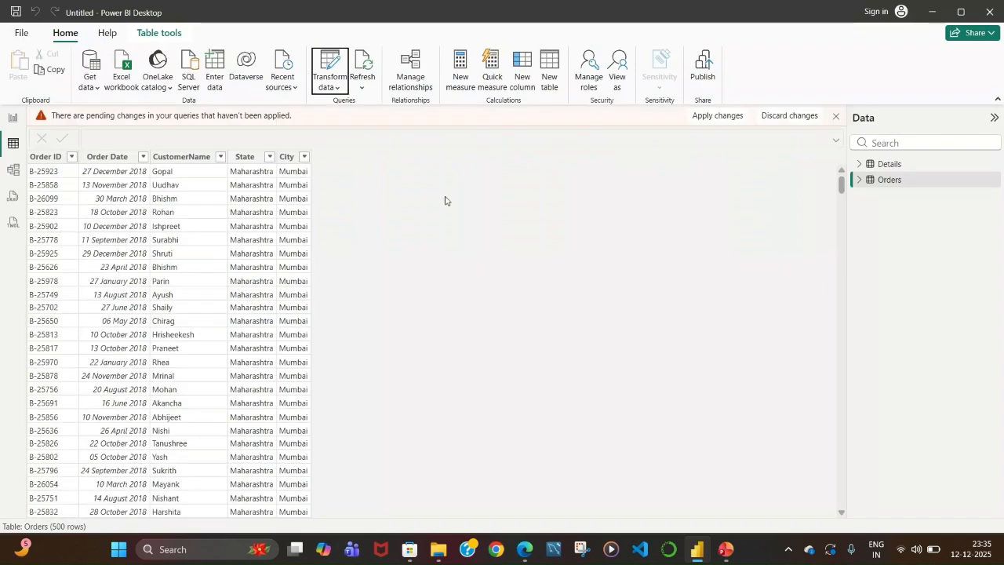
left_click(887, 165)
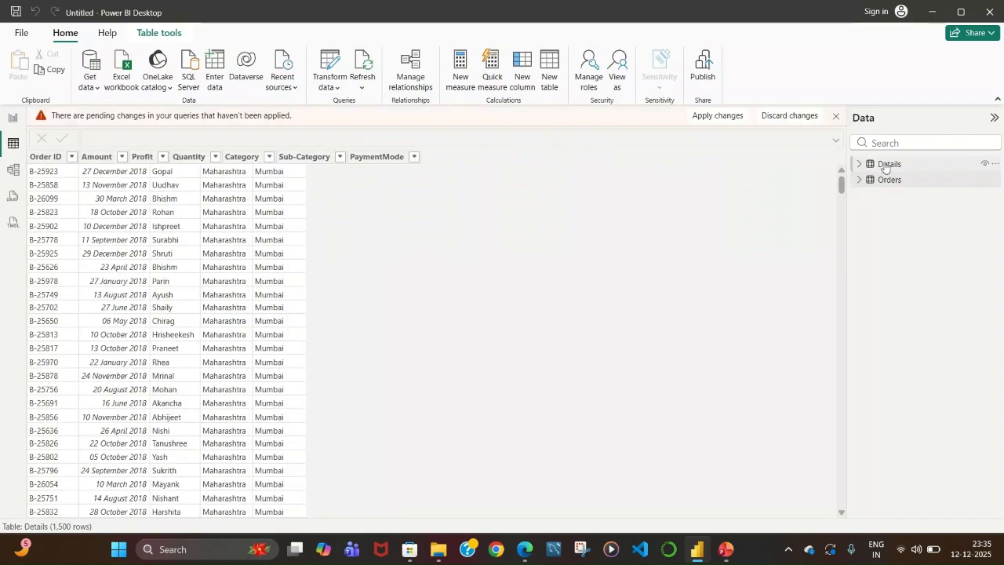
Reopen the Power Query Editor through Transform data and select the Details query.
left_click(323, 75)
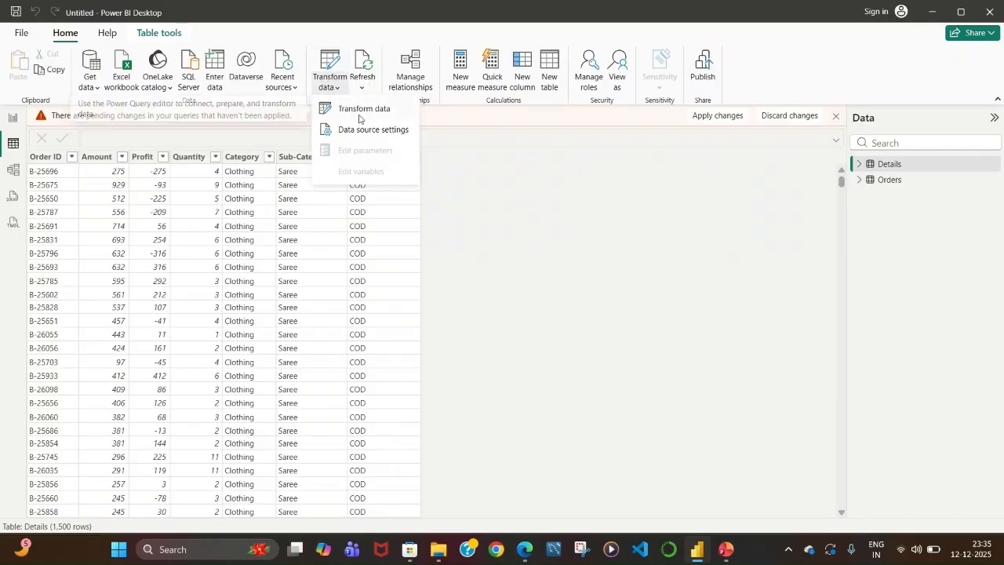
left_click(360, 110)
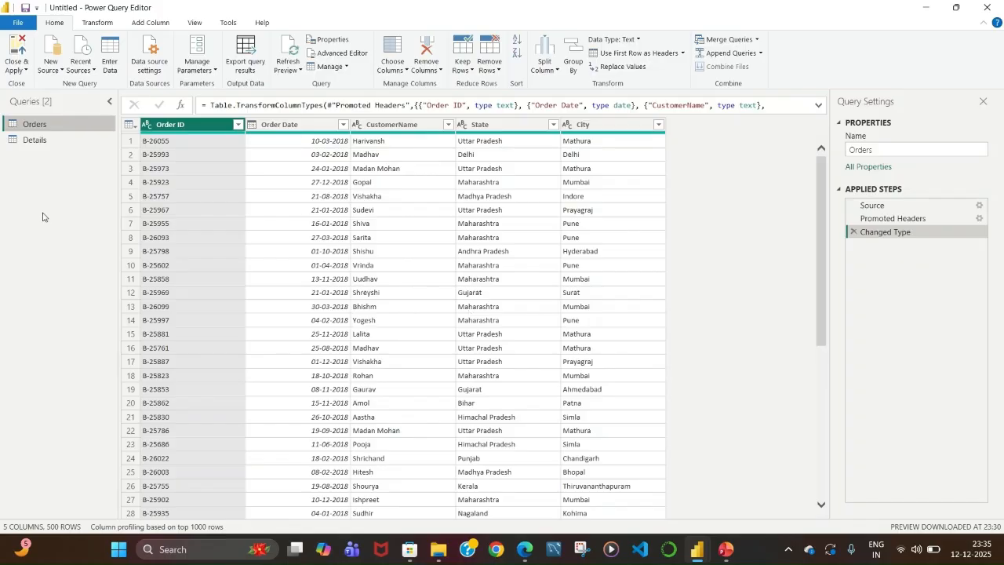
left_click(43, 141)
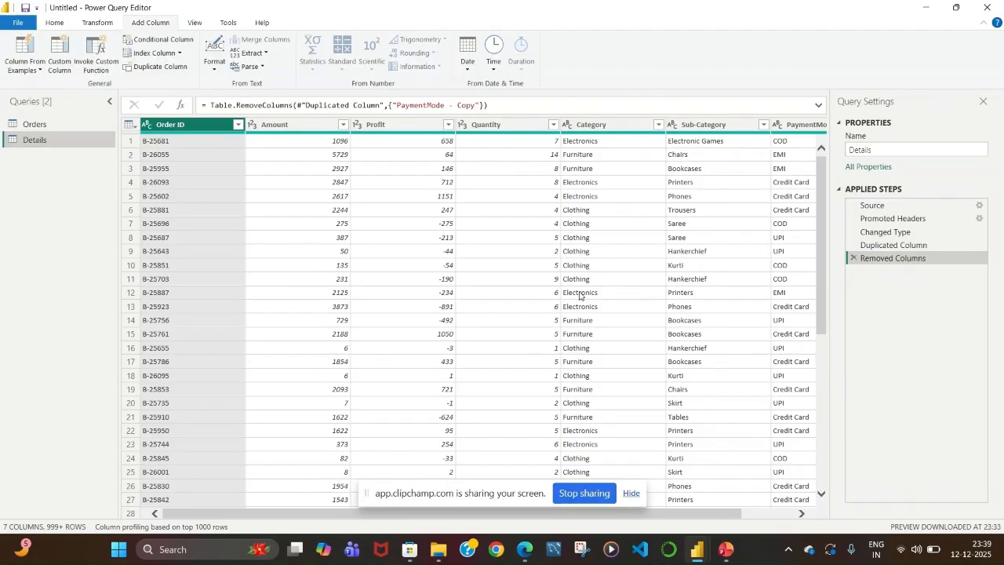
Add a custom column named New that multiplies Amount by Quantity in the Details query.
left_click(632, 492)
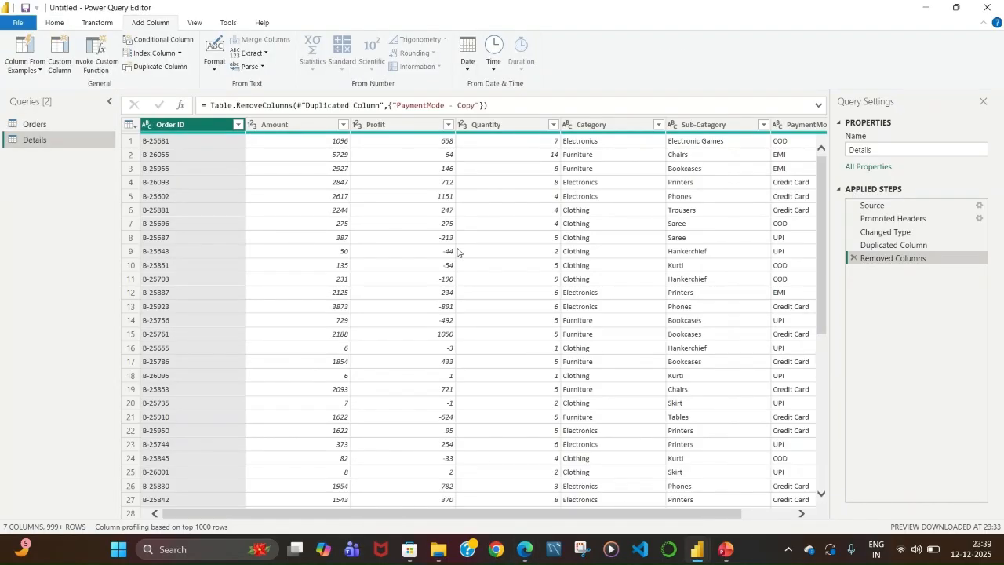
left_click(59, 63)
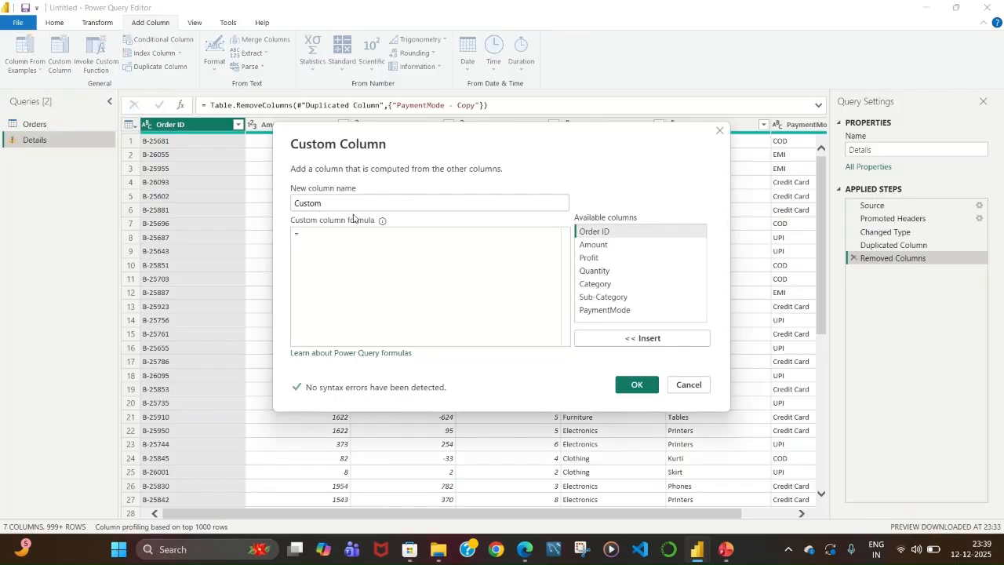
double_click(357, 204)
key("BackSpace")
type("N")
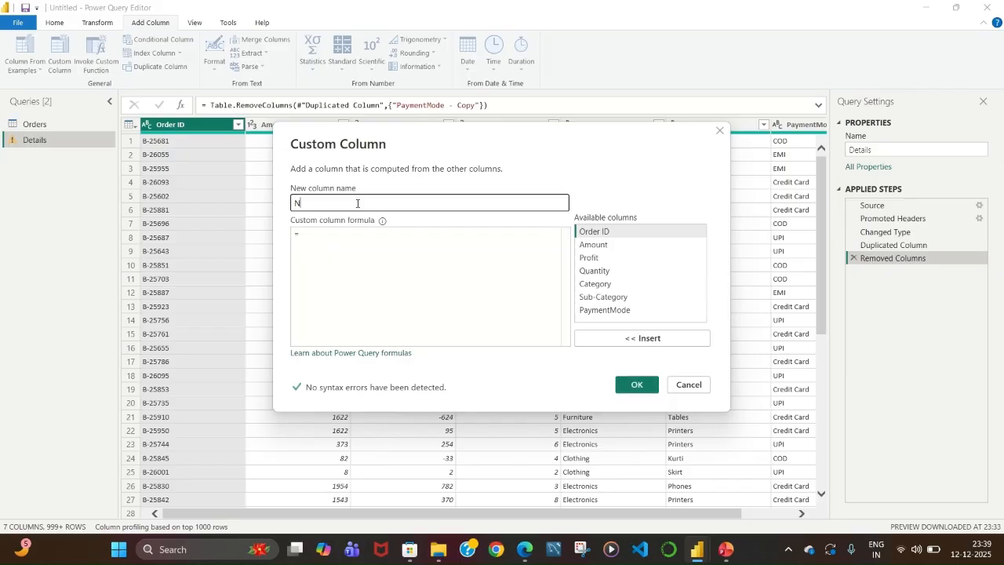
type("ew")
left_click(316, 240)
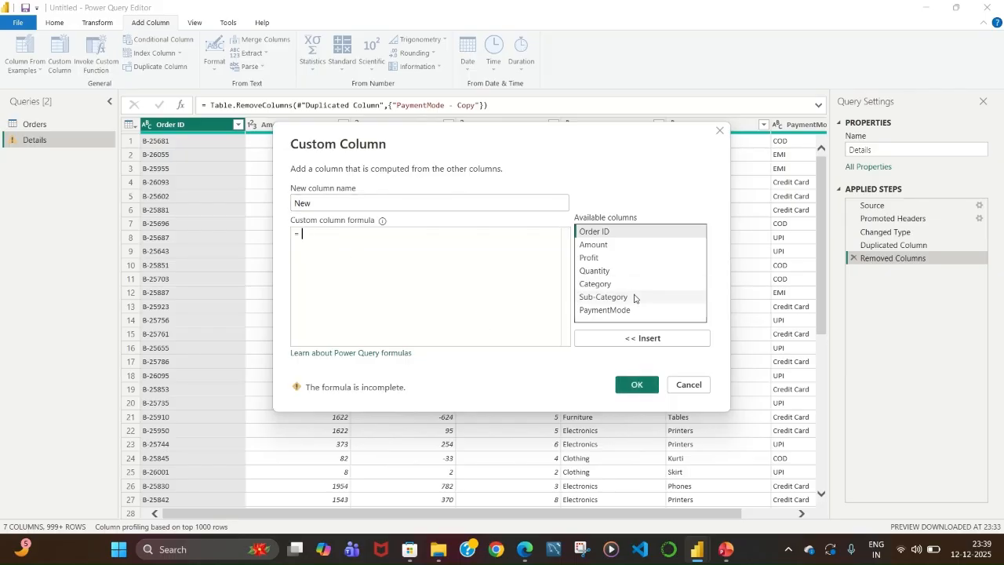
left_click(596, 246)
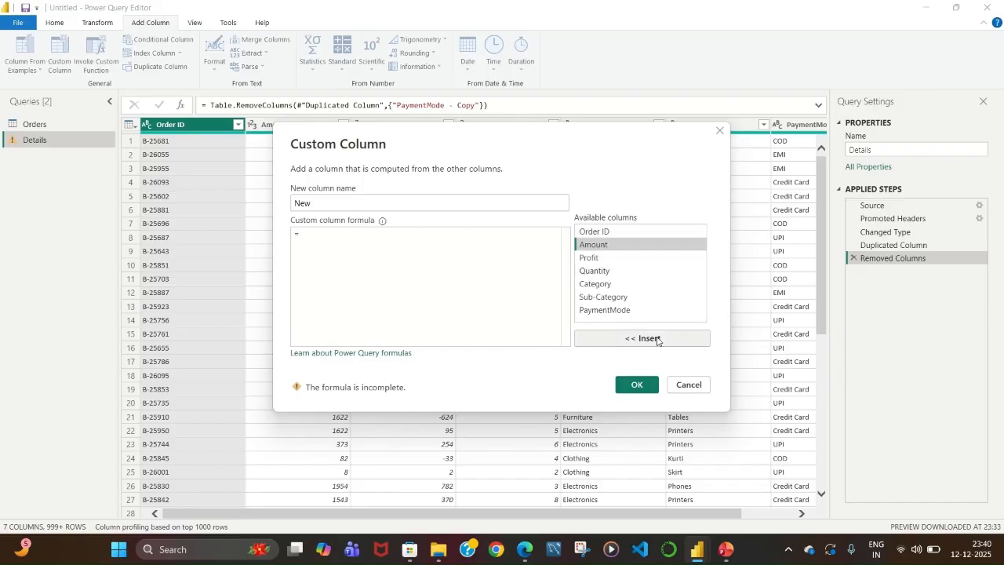
left_click(657, 340)
type("*")
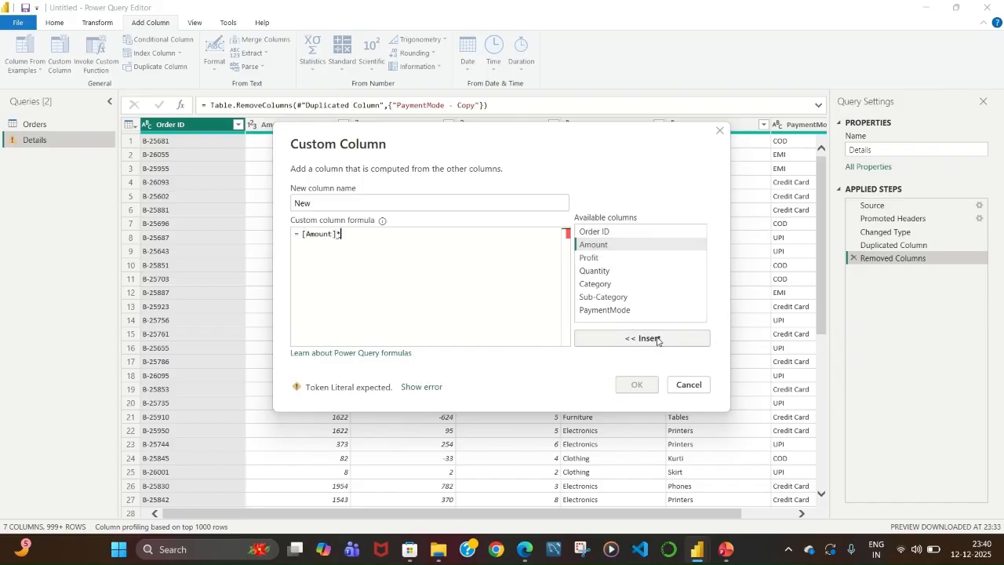
left_click(598, 270)
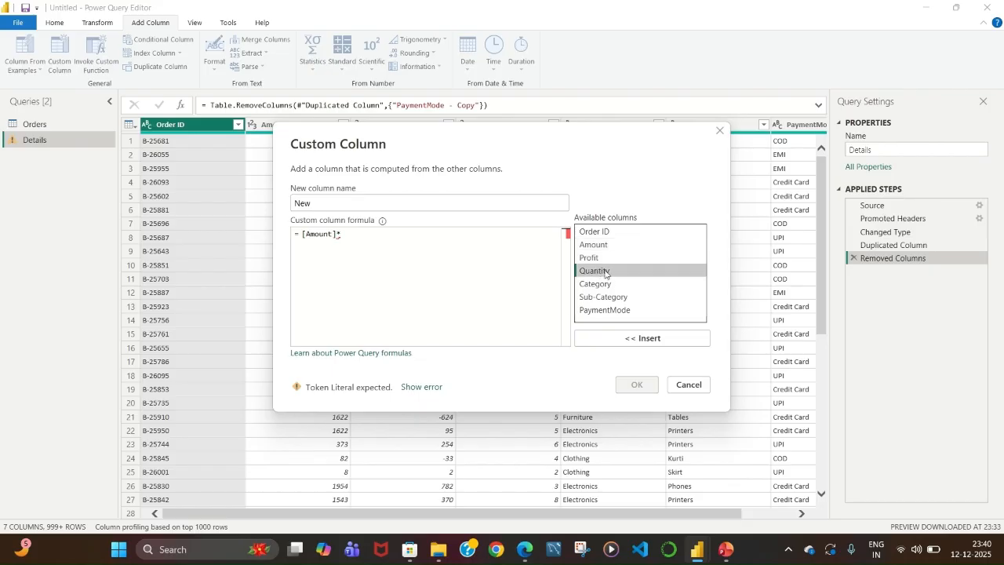
left_click(645, 345)
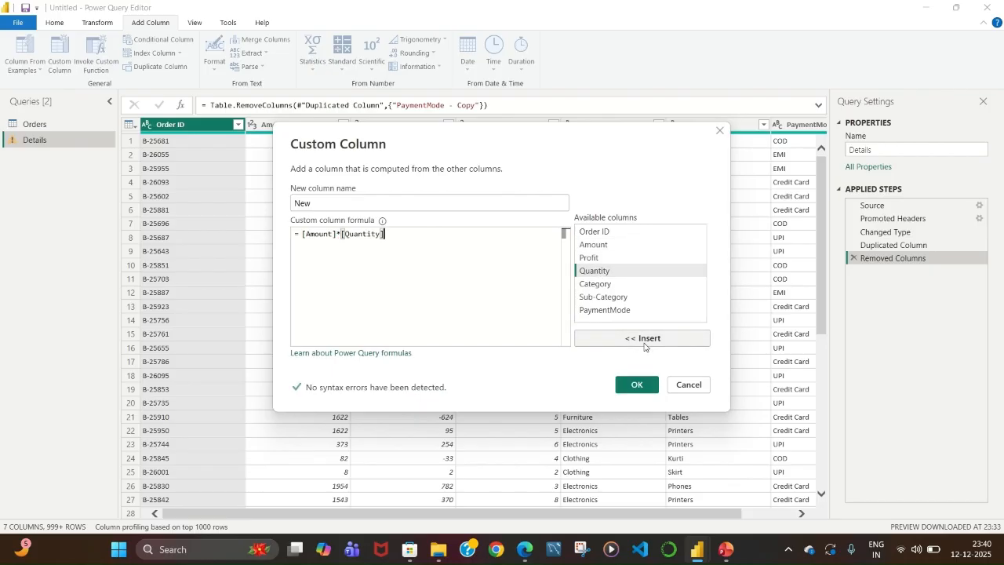
left_click(636, 385)
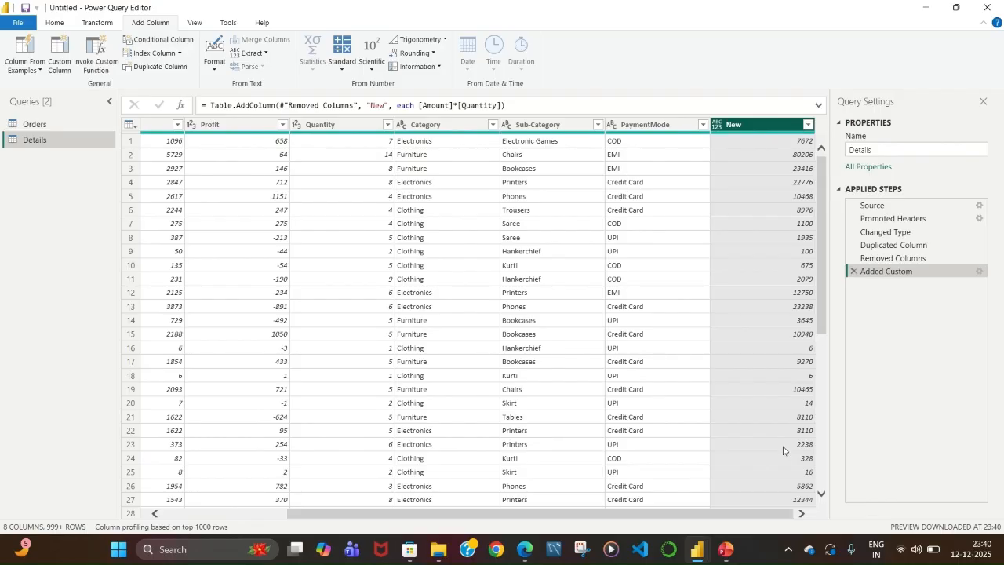
Delete the Added Custom step from the Details query's applied steps.
scroll(445, 290, "left", 2)
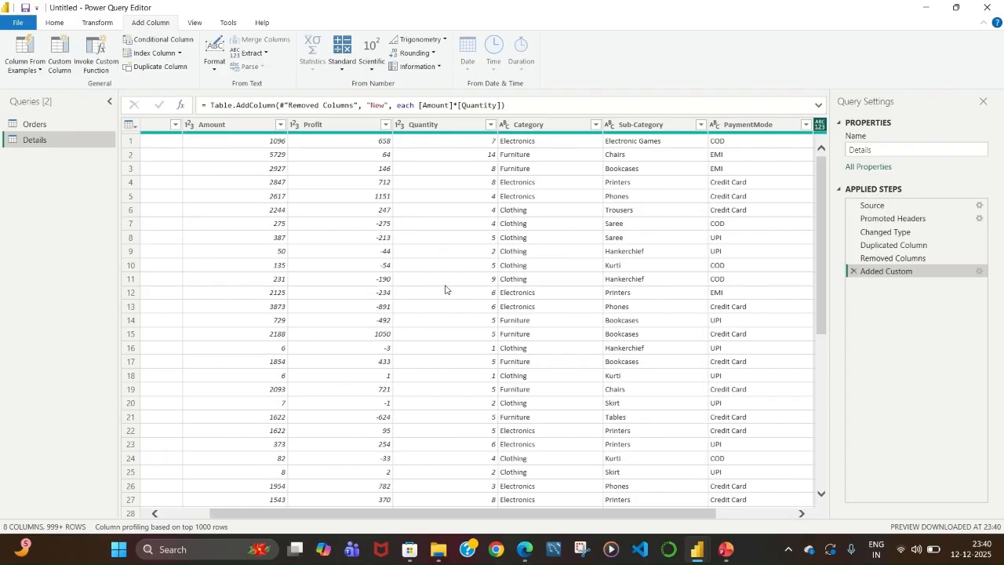
scroll(445, 289, "right", 2)
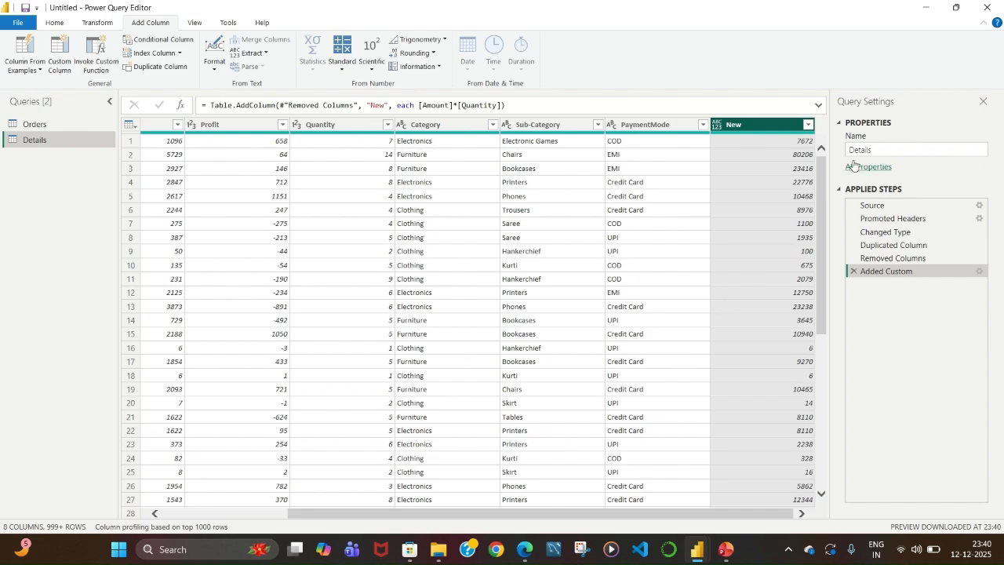
left_click(852, 259)
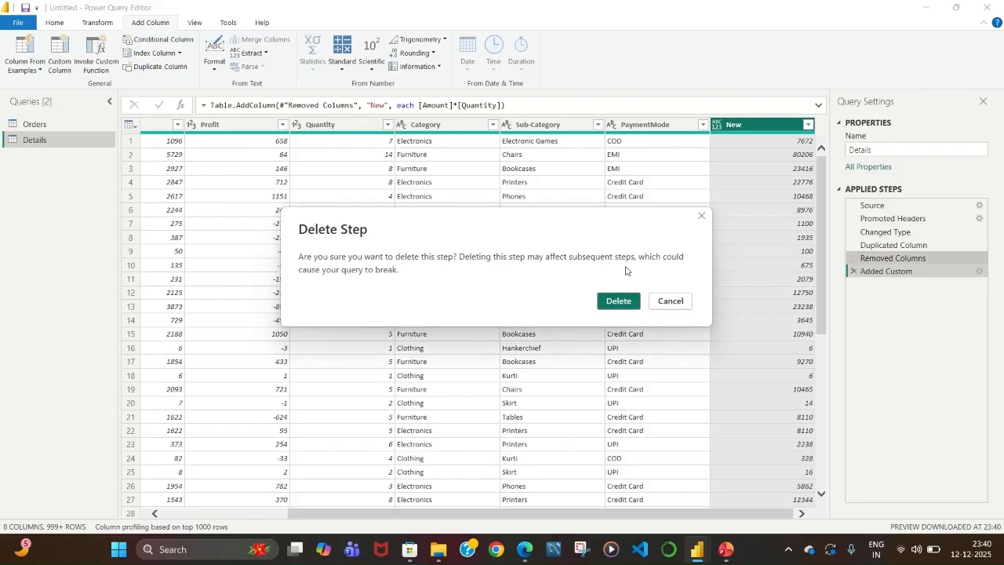
left_click(702, 218)
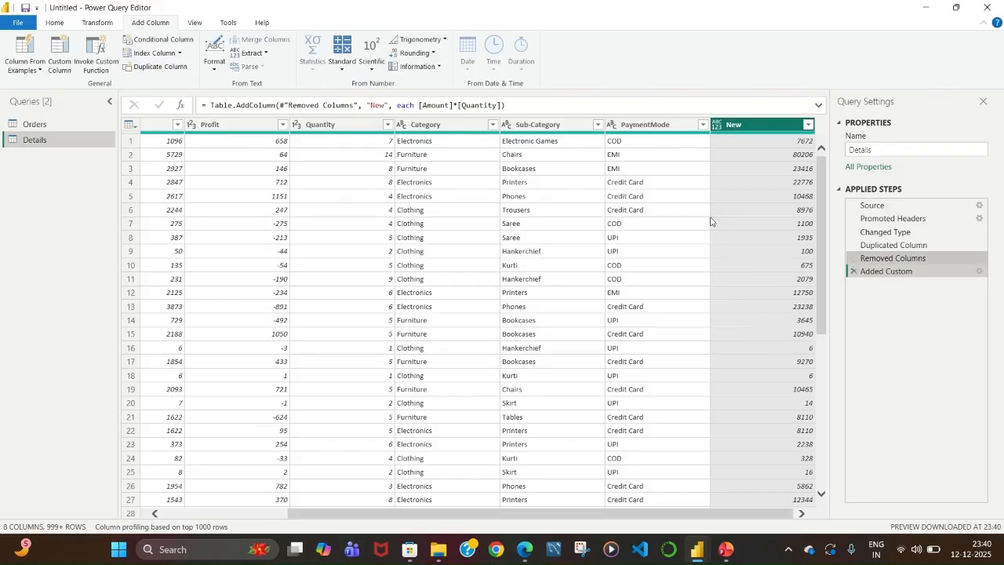
left_click(853, 271)
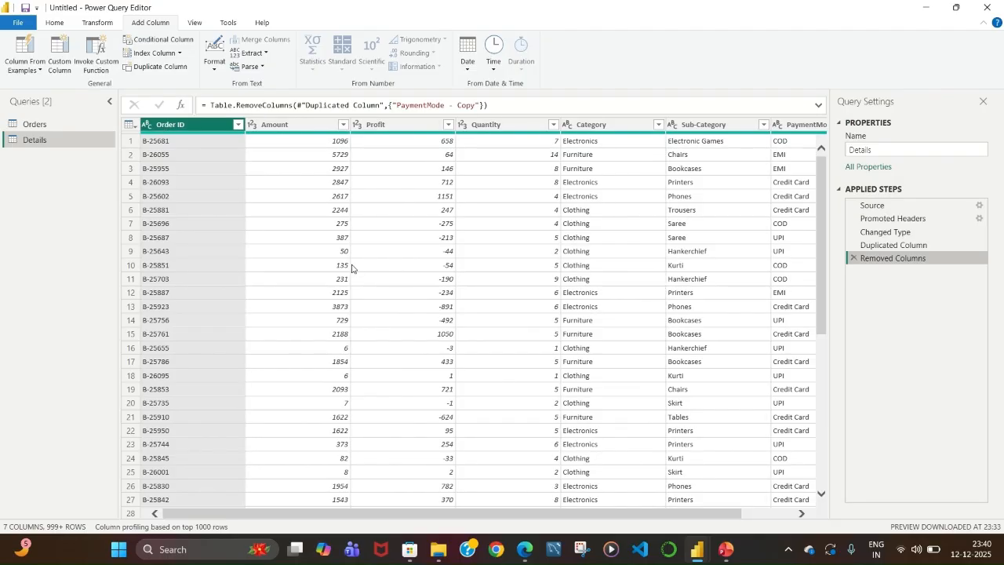
Close the Power Query Editor and apply the changes to the data model.
left_click(318, 146)
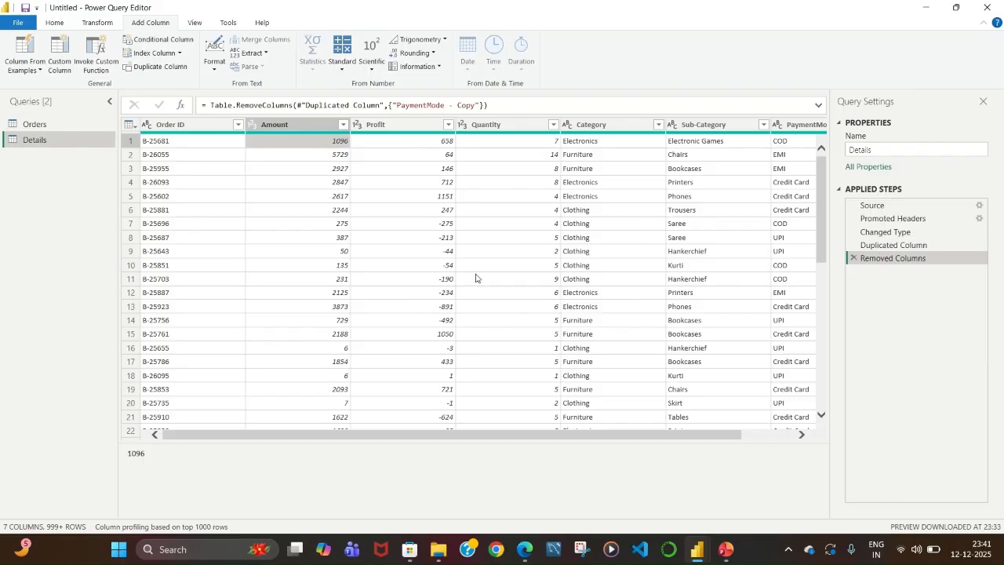
left_click(569, 256)
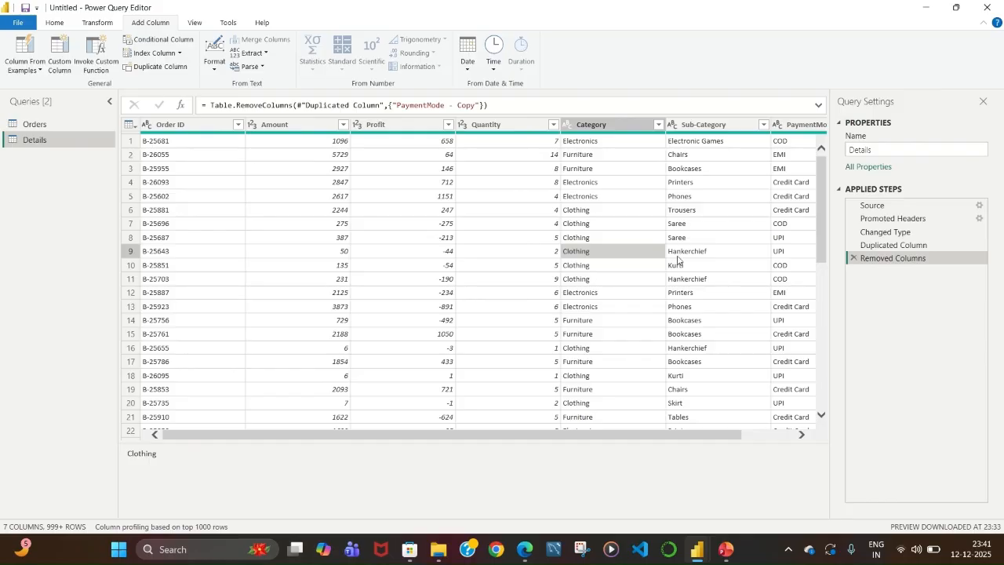
left_click(54, 22)
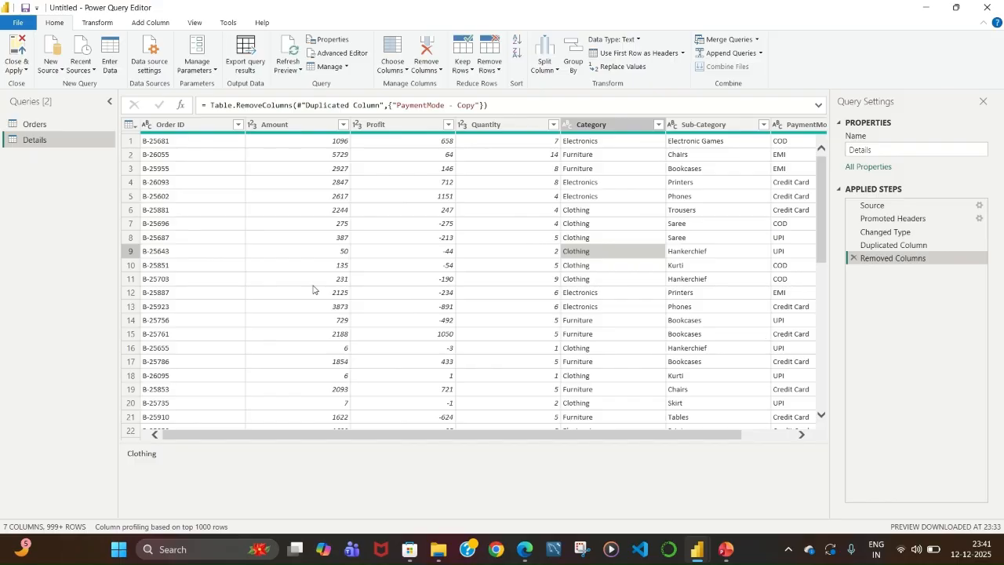
left_click(18, 56)
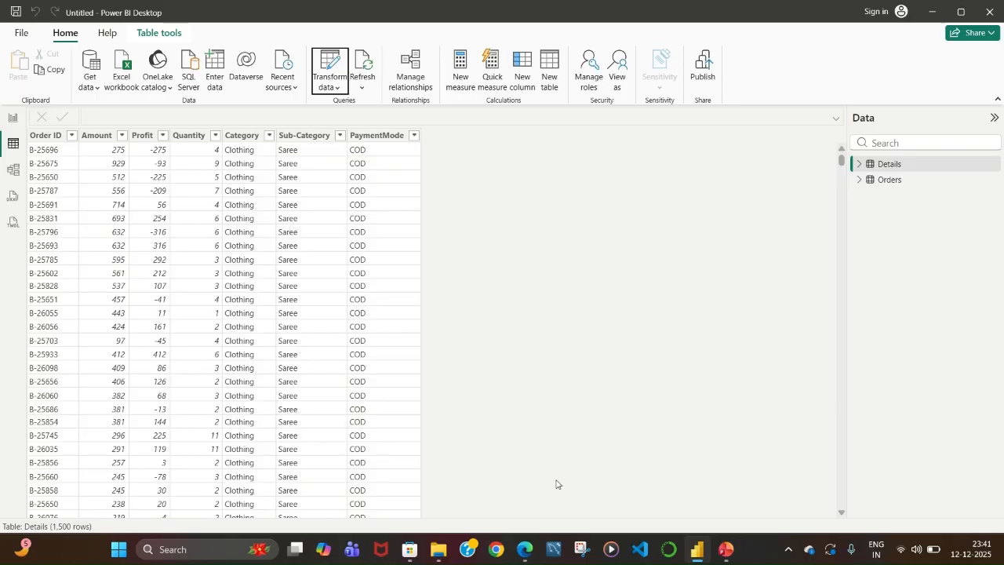
mouse_move(525, 549)
mouse_move(498, 504)
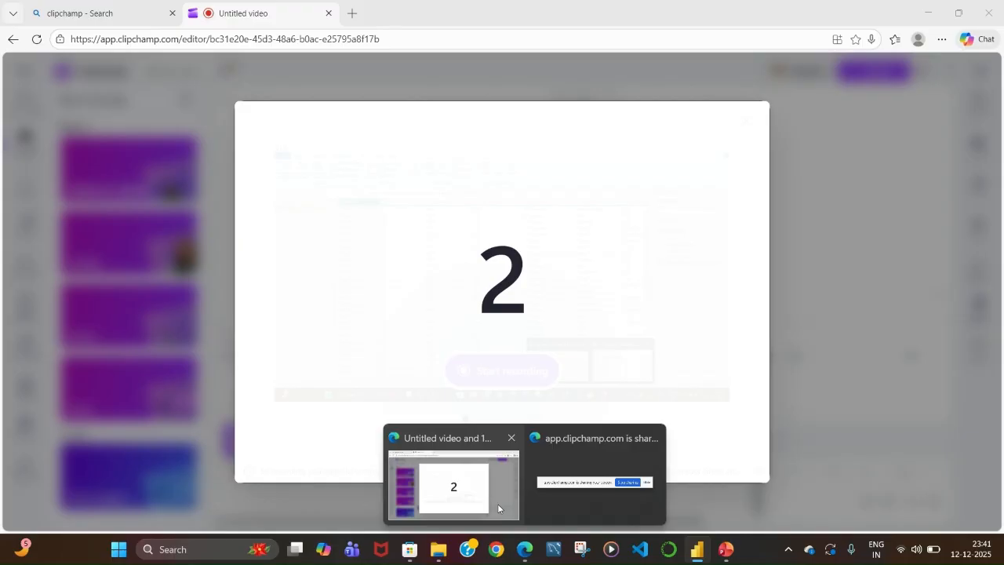